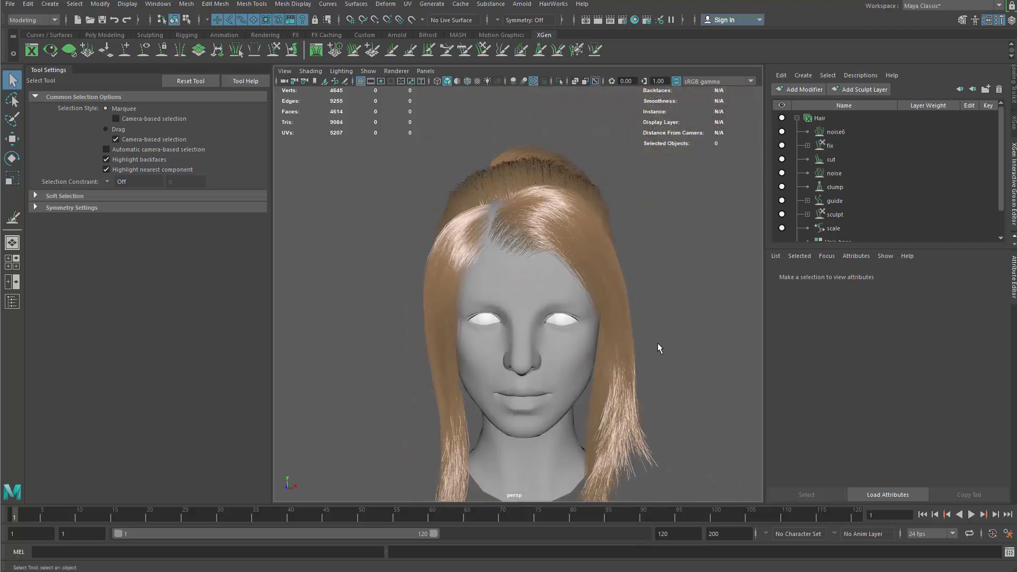
- Examine the hairline and parting on the head from the front and review the Hair description's modifier stack
right_click_drag(657, 342, 683, 350, "alt")
left_click(558, 316)
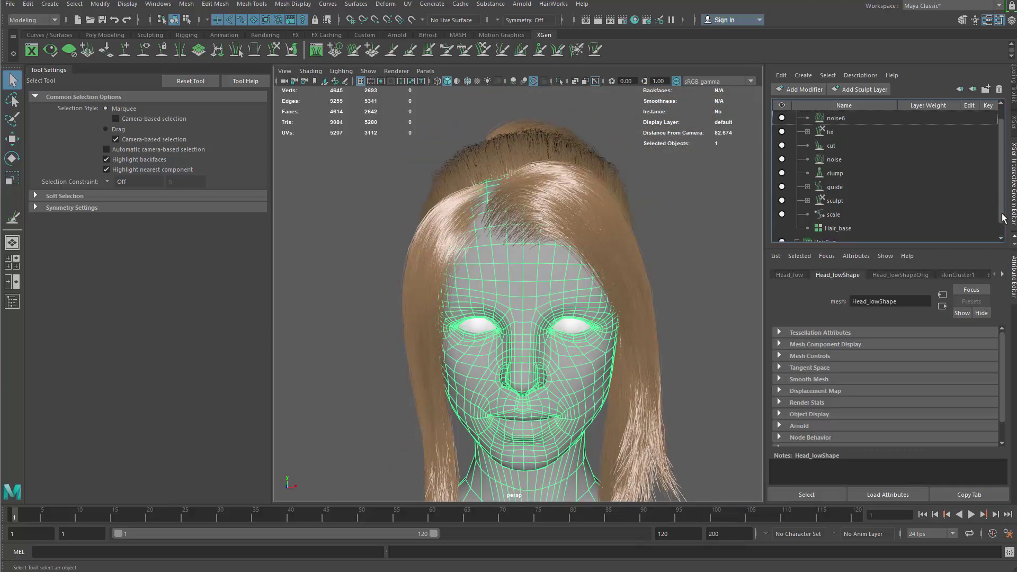
left_click_drag(1003, 202, 1004, 226)
left_click_drag(563, 273, 626, 282, "alt")
right_click_drag(627, 281, 498, 261, "alt")
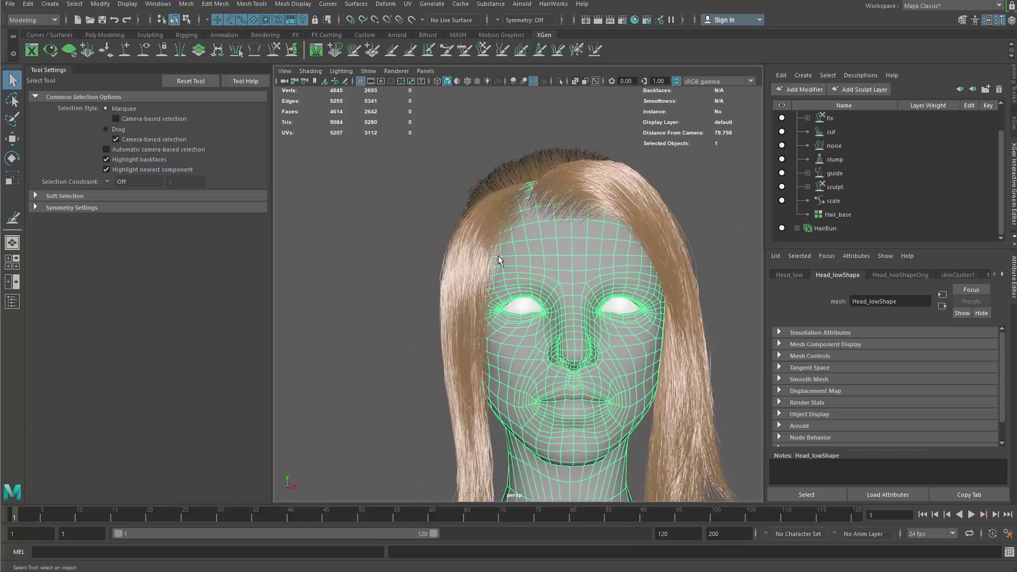
left_click_drag(571, 228, 549, 213, "alt")
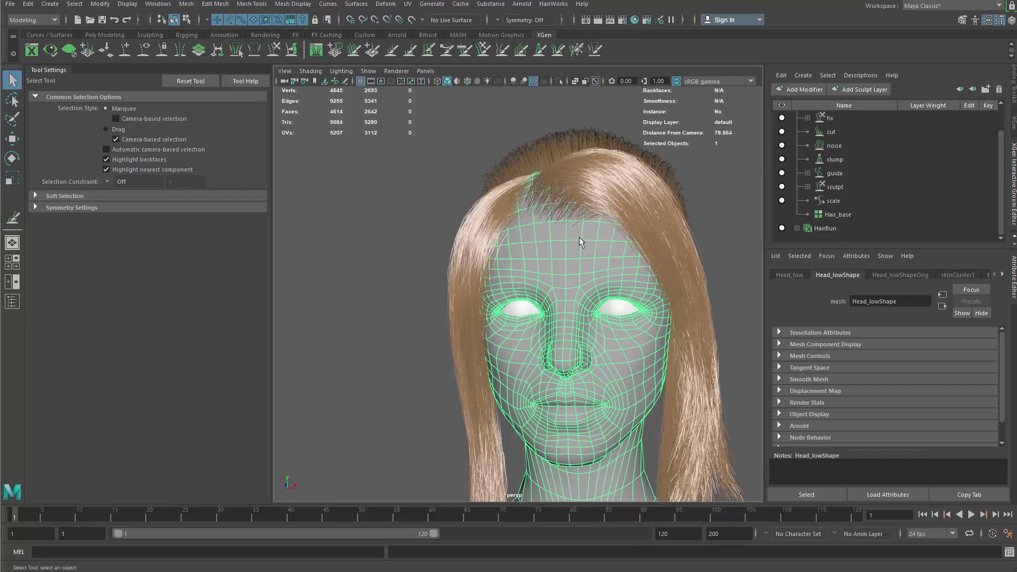
left_click_drag(618, 333, 621, 304, "alt")
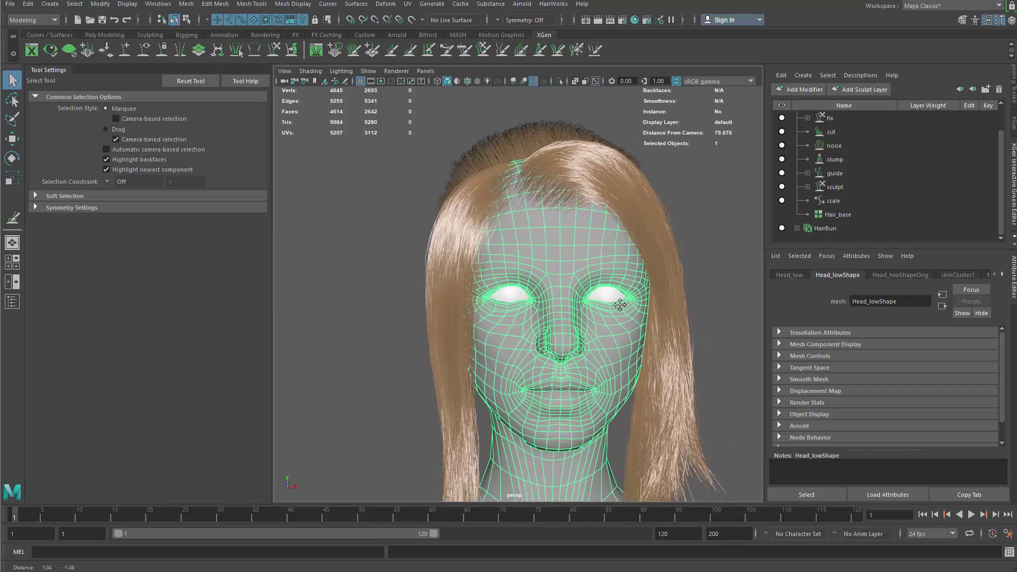
middle_click_drag(621, 304, 603, 282, "alt")
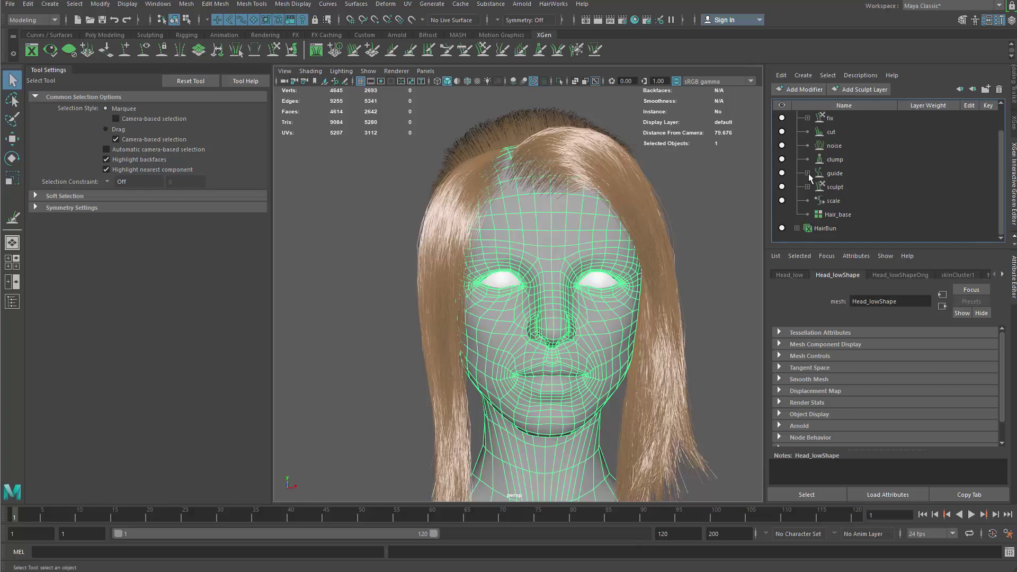
- Show textures in the viewport and open the guide modifier's Hair_RegionMap for painting on the head
left_click(808, 172)
left_click(834, 173)
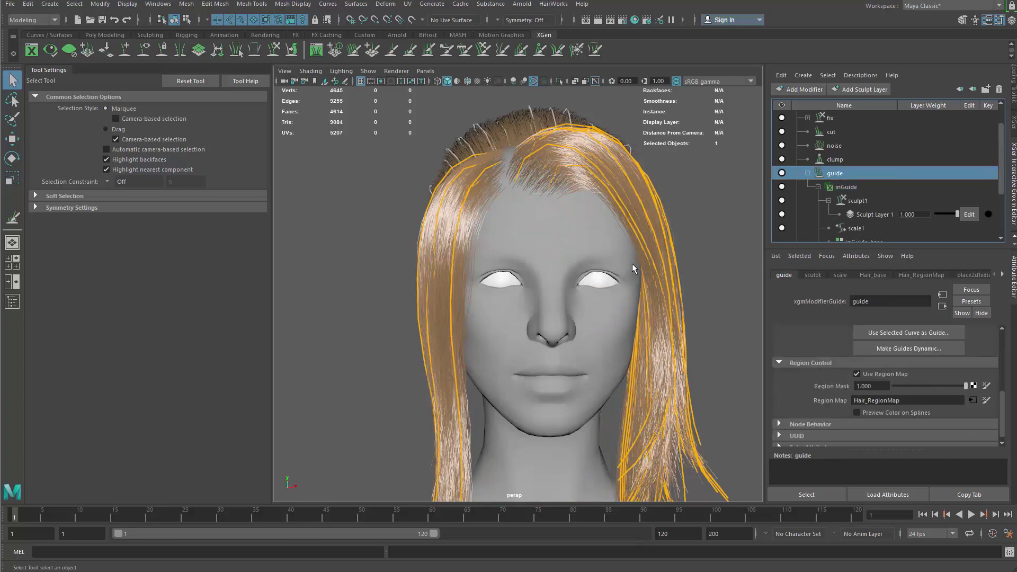
left_click_drag(632, 264, 645, 270, "alt")
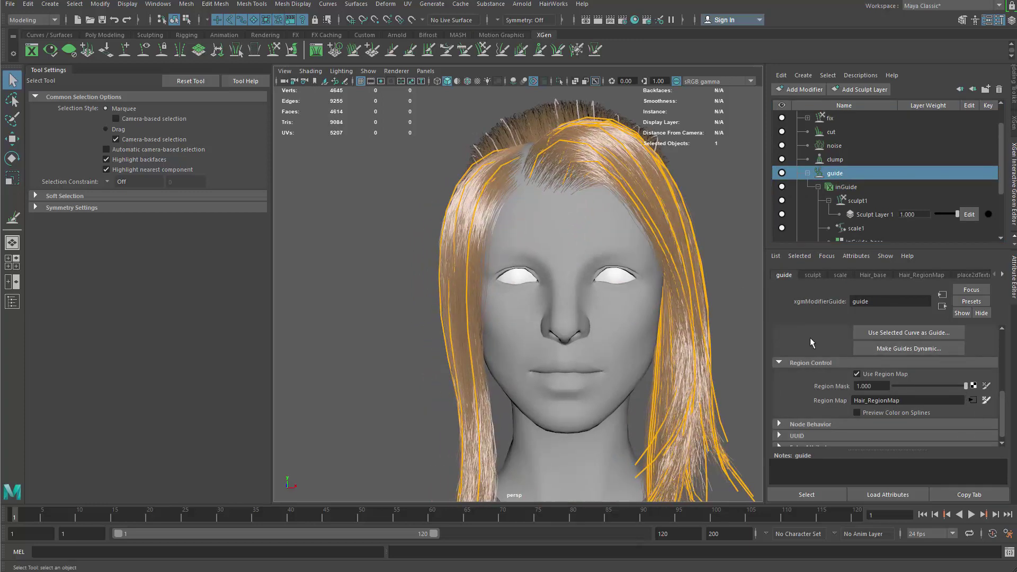
key("6")
left_click(571, 247)
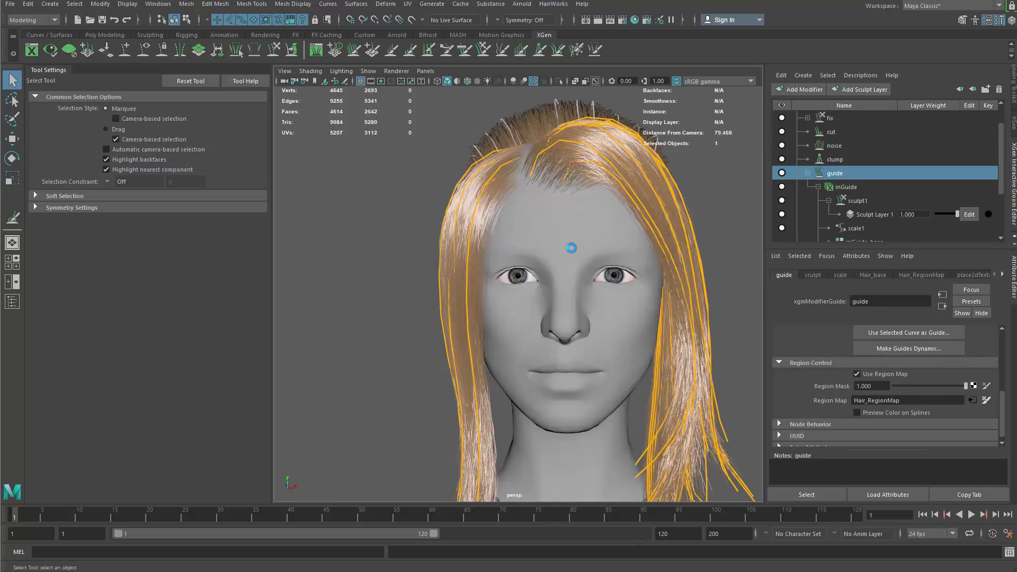
left_click_drag(588, 235, 586, 275, "alt")
scroll(586, 275, "up", 5)
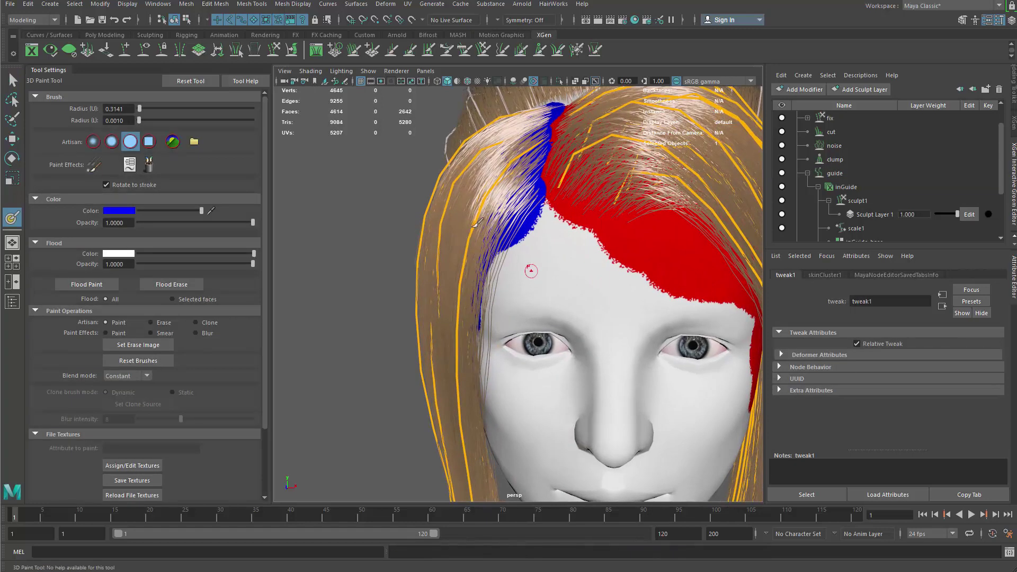
- Paint a green region at the front hairline beside the parting with a brush radius of 0.8807
left_click(121, 212)
left_click(492, 160)
left_click(398, 548)
scroll(583, 271, "up", 5)
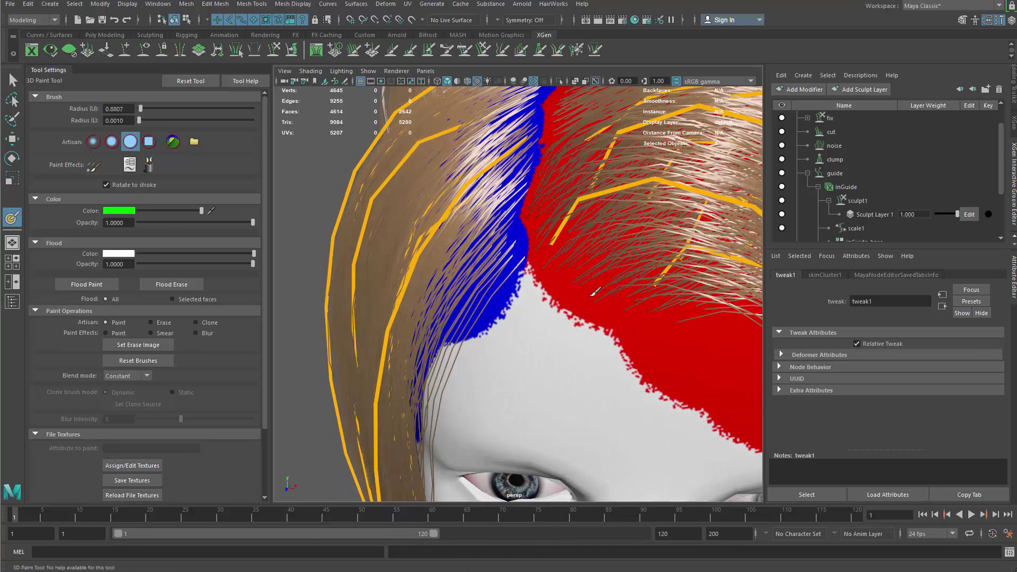
left_click(594, 293)
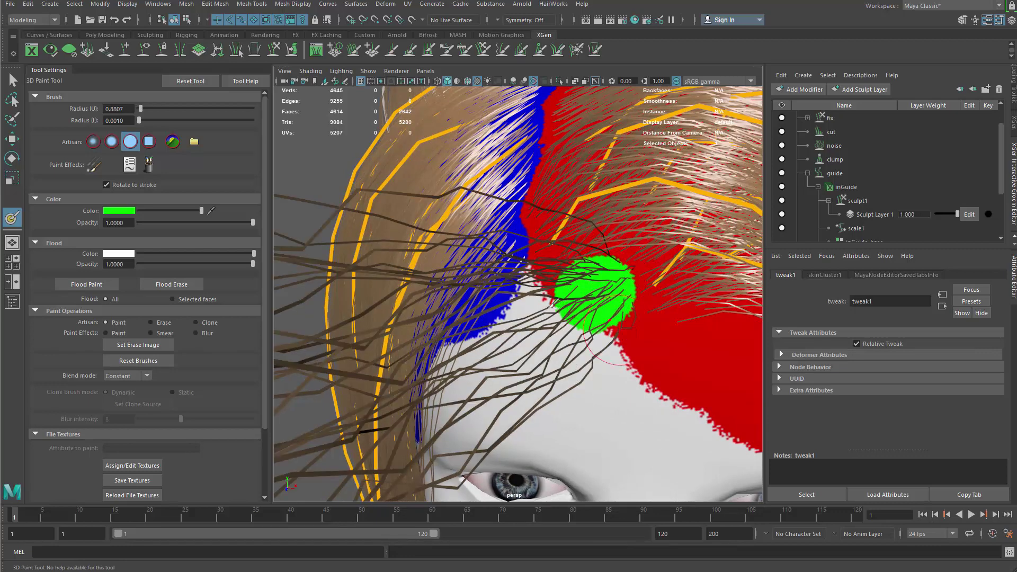
- Leave region painting, clear the head selection and examine the strands growing from the green region at several angles
scroll(568, 308, "down", 5)
left_click_drag(573, 305, 517, 311, "alt")
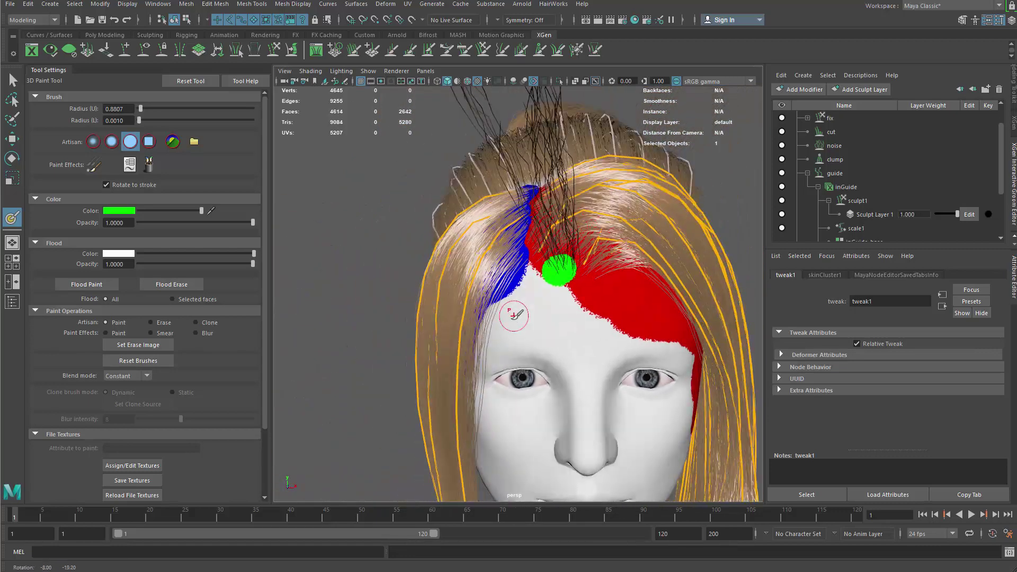
right_click_drag(518, 311, 581, 308, "alt")
middle_click_drag(581, 308, 547, 332, "alt")
right_click_drag(545, 293, 591, 310, "alt")
scroll(592, 311, "up", 2)
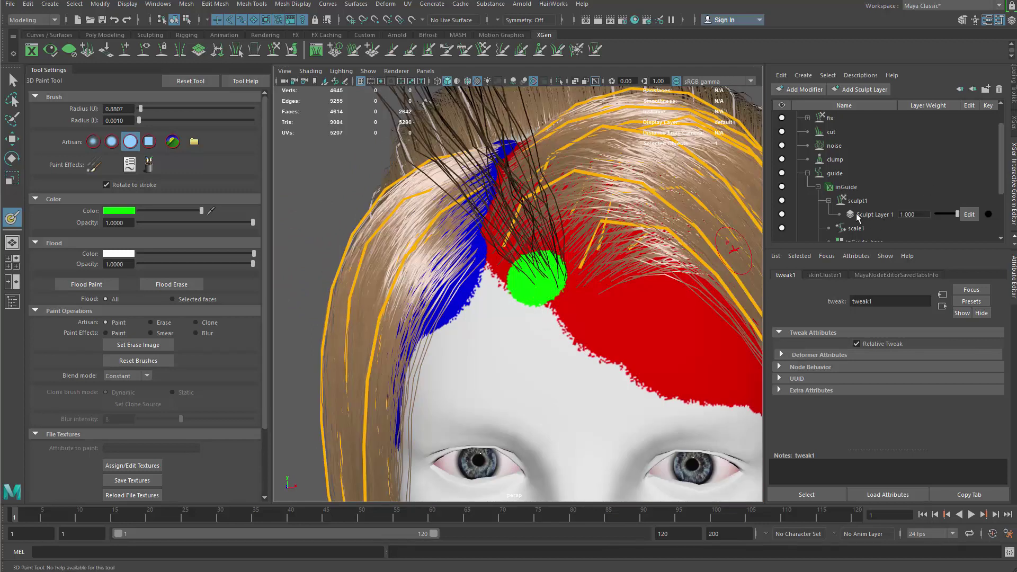
left_click(854, 192)
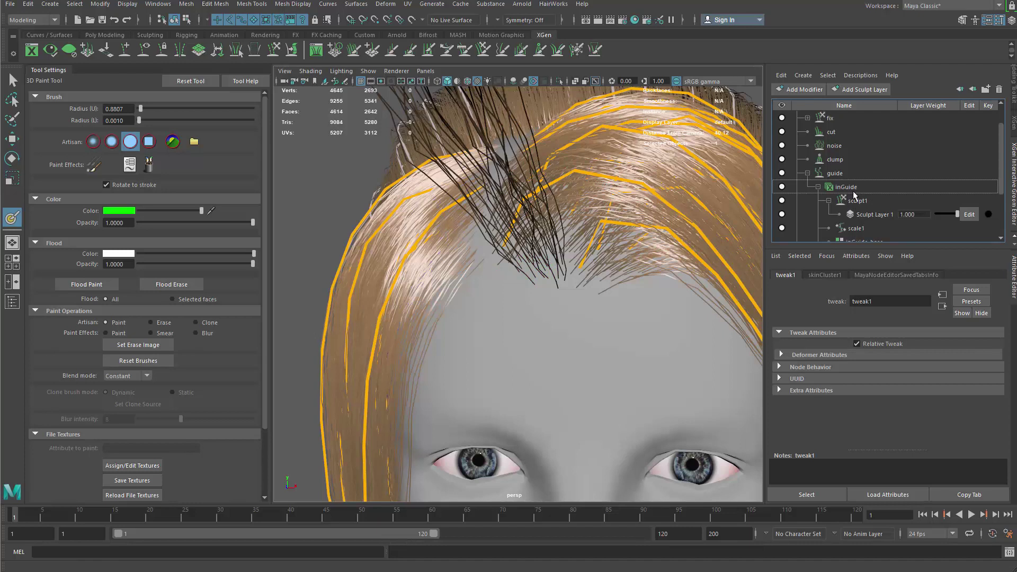
left_click_drag(603, 280, 630, 270, "alt")
key("q")
scroll(429, 275, "down", 8)
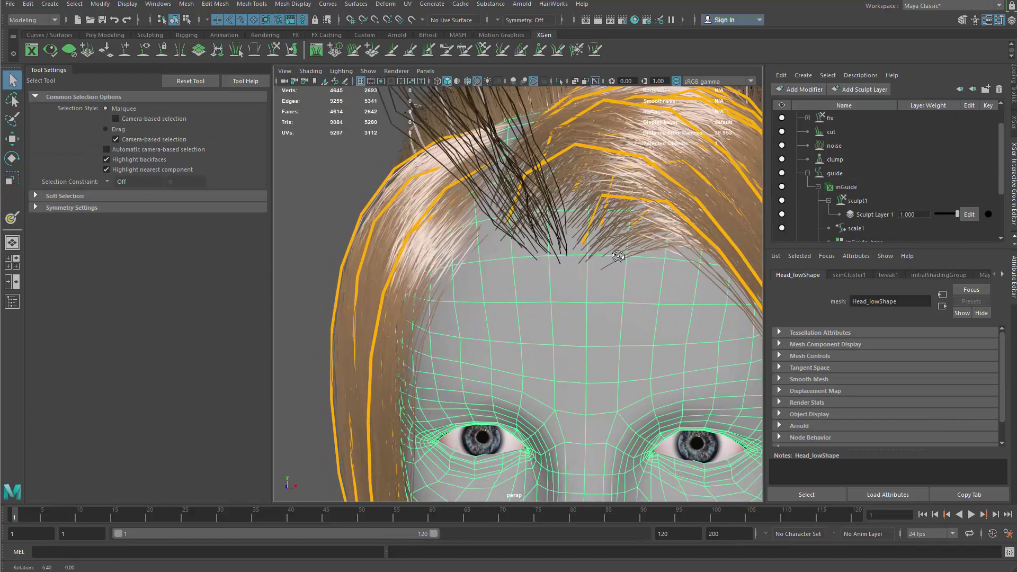
left_click(390, 287)
scroll(584, 309, "up", 5)
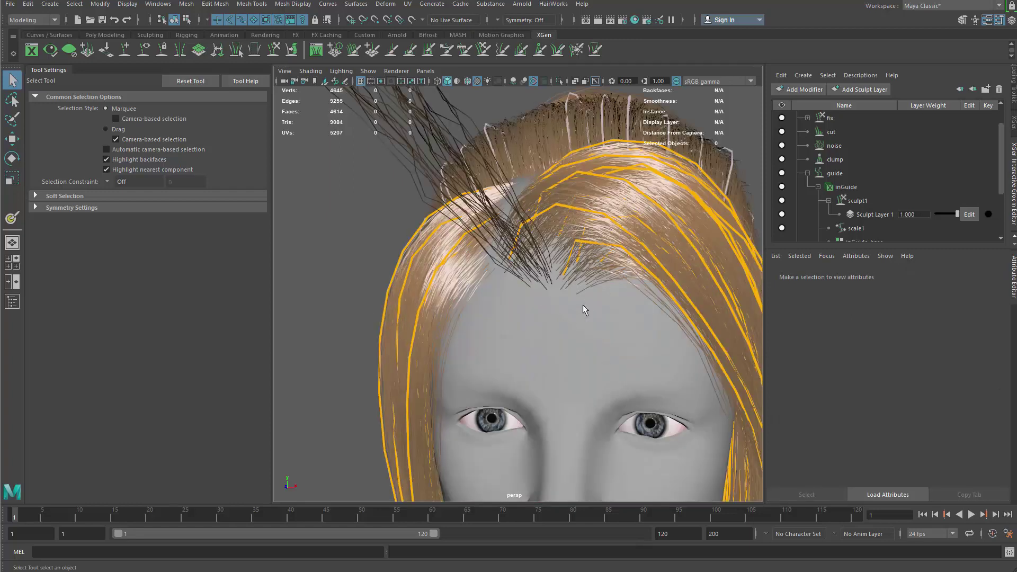
mouse_move(577, 276)
left_mouse_down("alt")
mouse_move(581, 291)
mouse_move(568, 271)
left_mouse_up("alt")
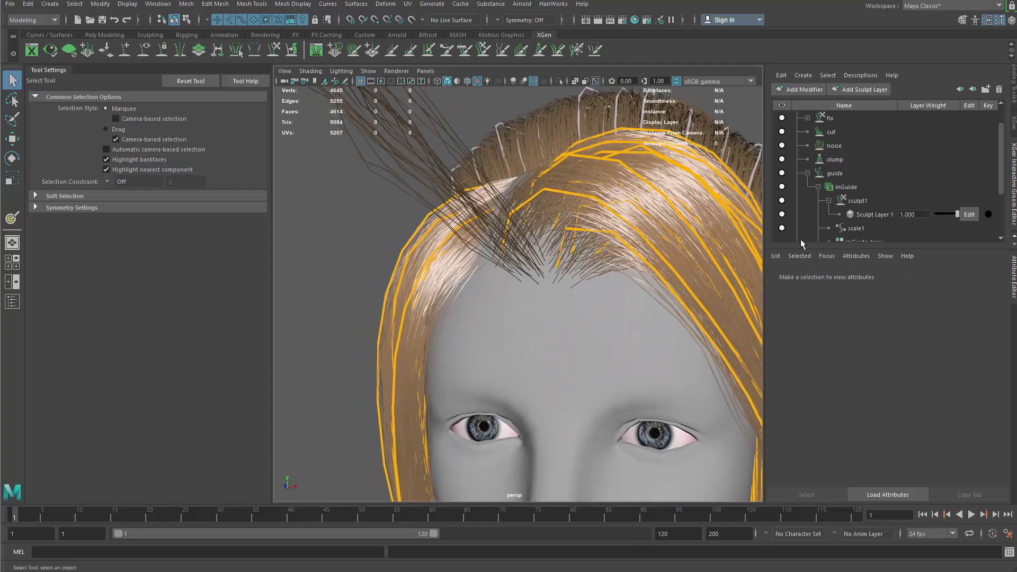
- Activate the Place Brush for inGuide_base under the guide modifier and set its size to 85
left_click(836, 174)
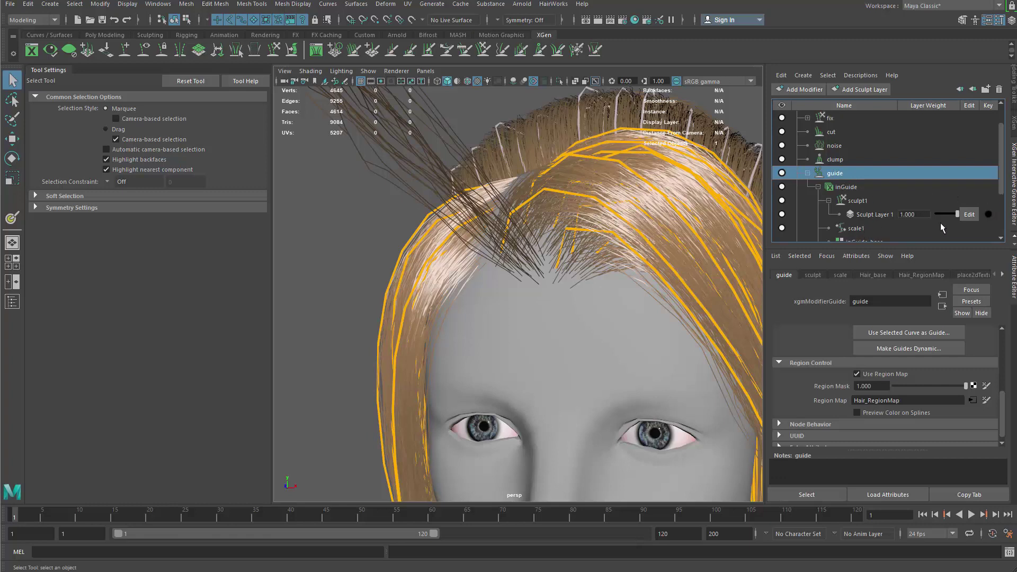
scroll(961, 205, "down", 1)
left_click(885, 206)
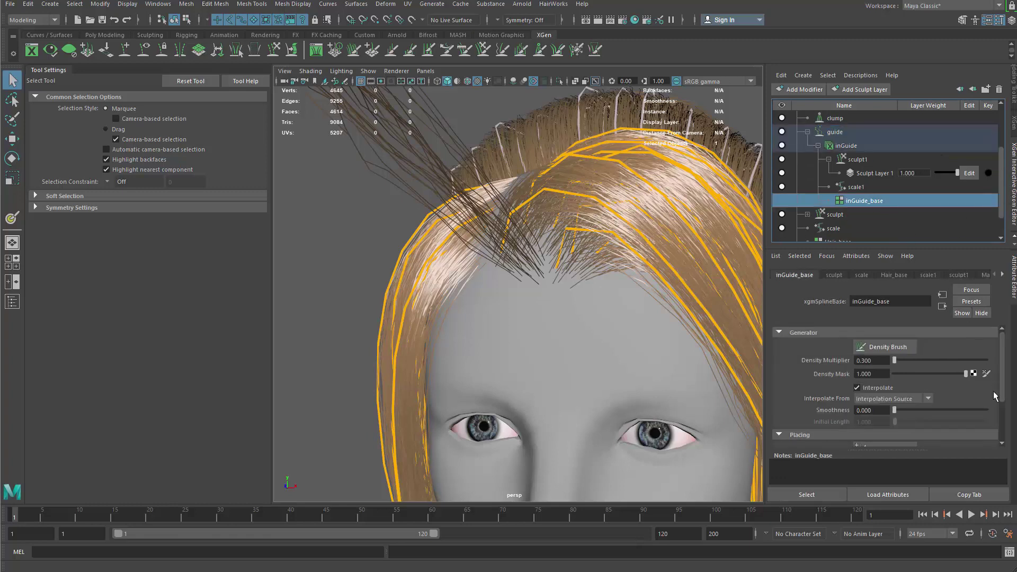
scroll(943, 398, "down", 3)
left_click(882, 387)
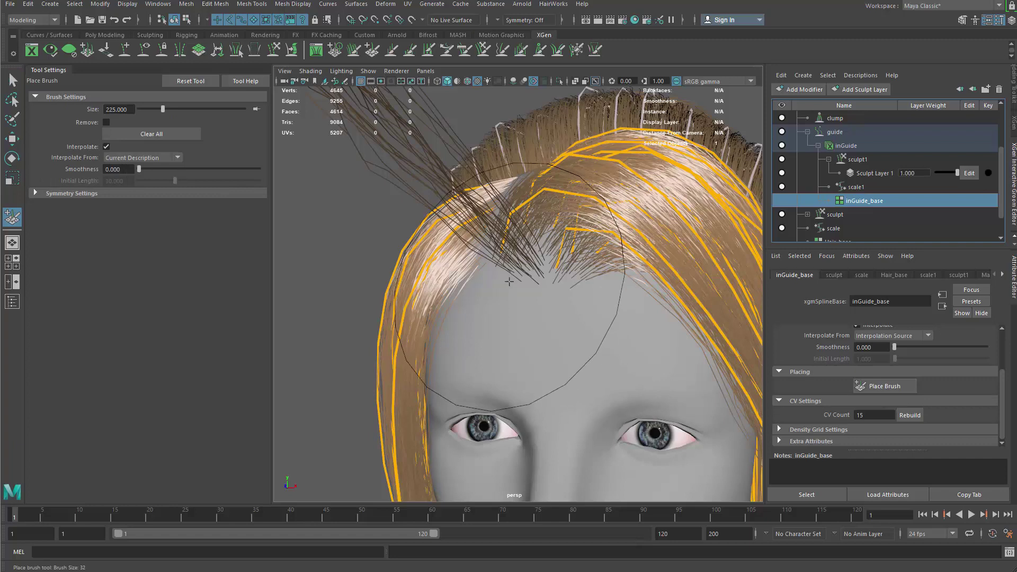
middle_click_drag(551, 277, 574, 301, "alt")
right_click_drag(575, 300, 591, 328, "alt")
key("b")
left_click_drag(556, 295, 482, 294)
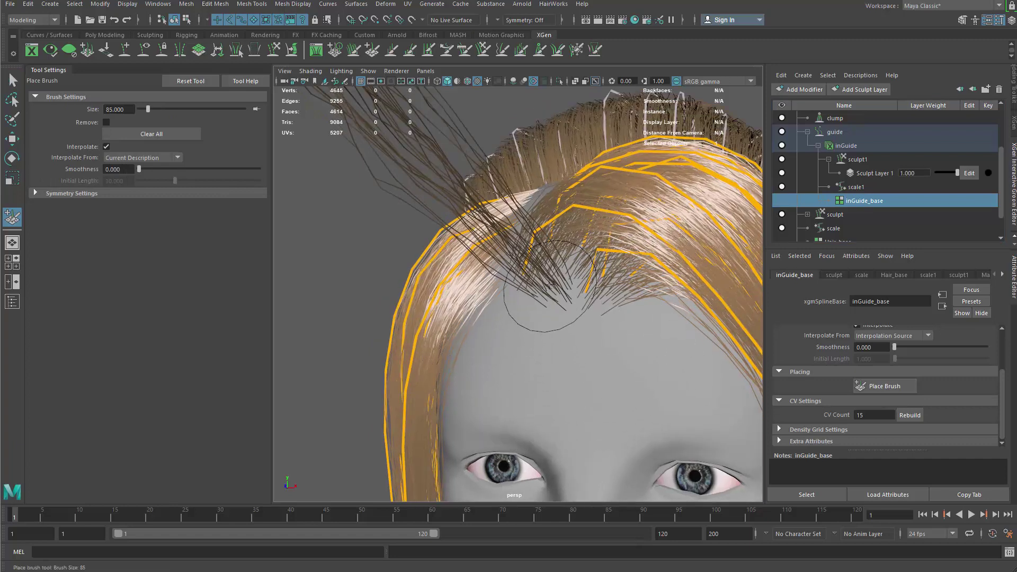
- Try to place a guide in the new hairline region with interpolation enabled
right_click_drag(613, 363, 548, 355, "alt")
mouse_move(547, 355)
left_mouse_down("alt")
mouse_move(555, 372)
mouse_move(563, 367)
mouse_move(534, 364)
left_mouse_up("alt")
right_click_drag(534, 365, 567, 381, "alt")
left_click_drag(566, 381, 536, 356, "alt")
right_click_drag(506, 284, 427, 286, "alt")
left_click_drag(427, 286, 511, 291, "alt")
middle_click_drag(511, 291, 507, 352, "alt")
right_click_drag(508, 352, 561, 358, "alt")
left_click(488, 303)
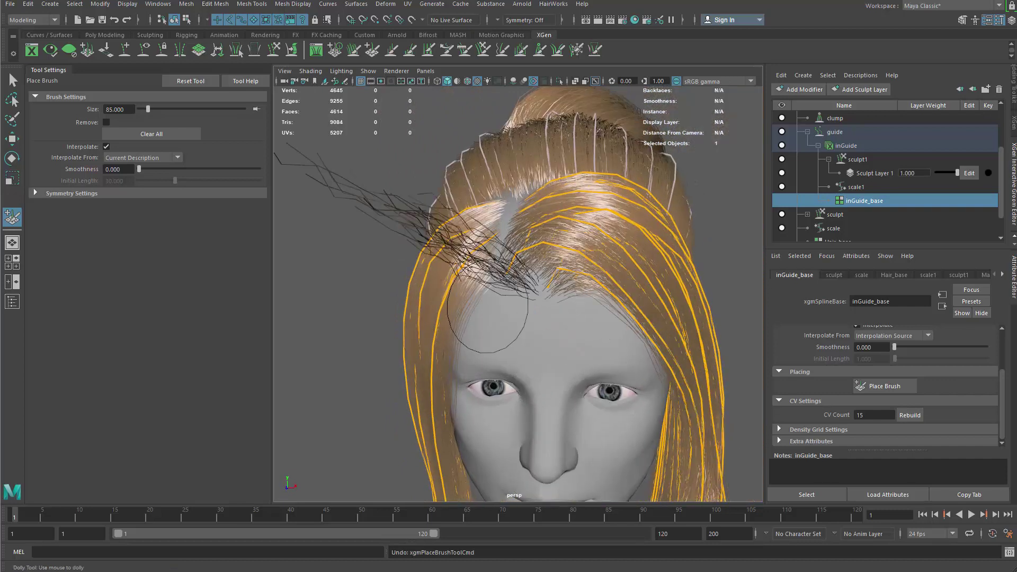
middle_click_drag(491, 315, 495, 293, "alt")
- Turn off Interpolate, place a guide at the new hairline region, and clear the selection
left_click(106, 146)
right_click_drag(450, 276, 476, 318, "alt")
right_click_drag(536, 279, 455, 310, "alt")
left_click_drag(456, 310, 408, 306, "alt")
right_click_drag(408, 306, 458, 333, "alt")
key("q")
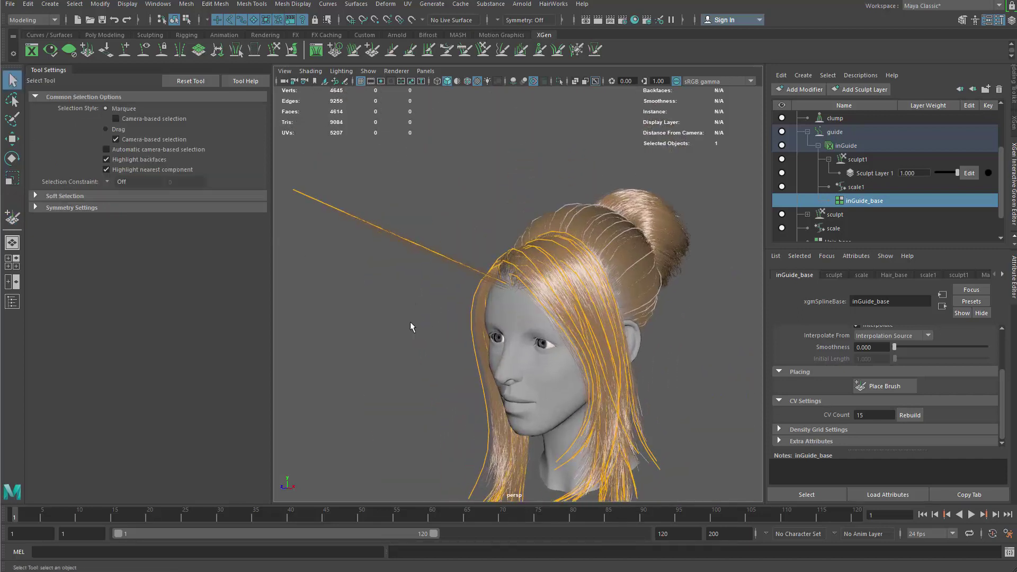
left_click(427, 278)
- Enable editing of Sculpt Layer 1 under inGuide's sculpt1 with the new guide viewed from the side
left_click_drag(475, 317, 628, 257, "alt")
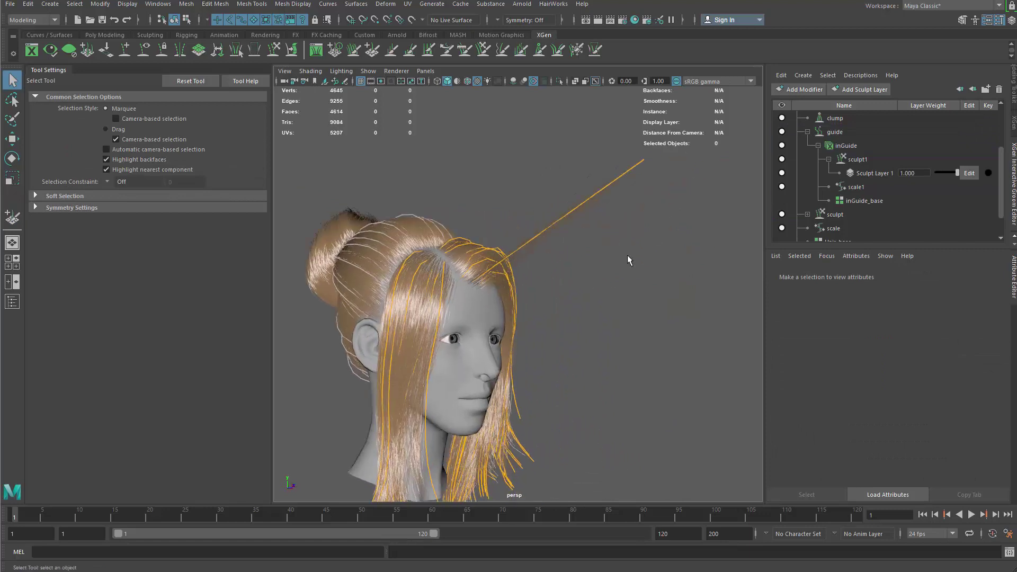
right_click_drag(622, 237, 566, 167)
left_click_drag(578, 244, 609, 246, "alt")
right_click_drag(613, 246, 546, 213)
scroll(480, 228, "down", 3)
mouse_move(472, 242)
left_mouse_down("alt")
mouse_move(464, 243)
mouse_move(495, 245)
left_mouse_up("alt")
middle_click_drag(497, 267, 581, 226, "alt")
key("b")
left_click_drag(509, 237, 537, 237)
right_click(548, 231)
left_click(969, 173)
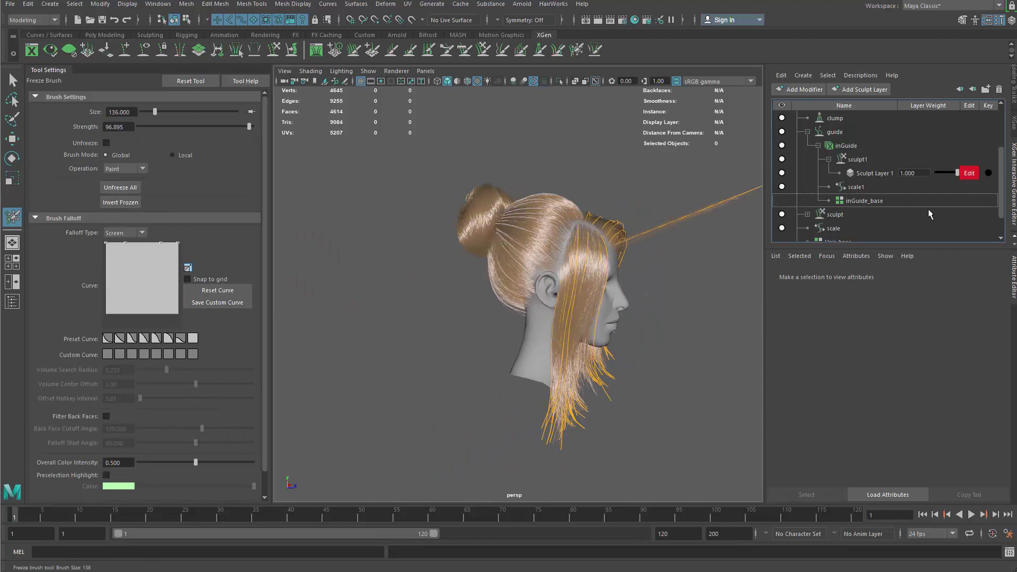
- Comb the newly placed guide strand downward in front of the face with the Comb brush at size 193
left_click_drag(565, 329, 502, 221, "alt")
right_click_drag(531, 185, 532, 216)
left_click_drag(482, 267, 513, 268)
mouse_move(514, 316)
left_mouse_down("alt")
mouse_move(654, 300)
mouse_move(625, 307)
left_mouse_up("alt")
left_click_drag(553, 232, 554, 269)
middle_click_drag(537, 271, 597, 254, "alt")
mouse_move(647, 223)
left_mouse_down()
mouse_move(641, 297)
mouse_move(604, 389)
left_mouse_up()
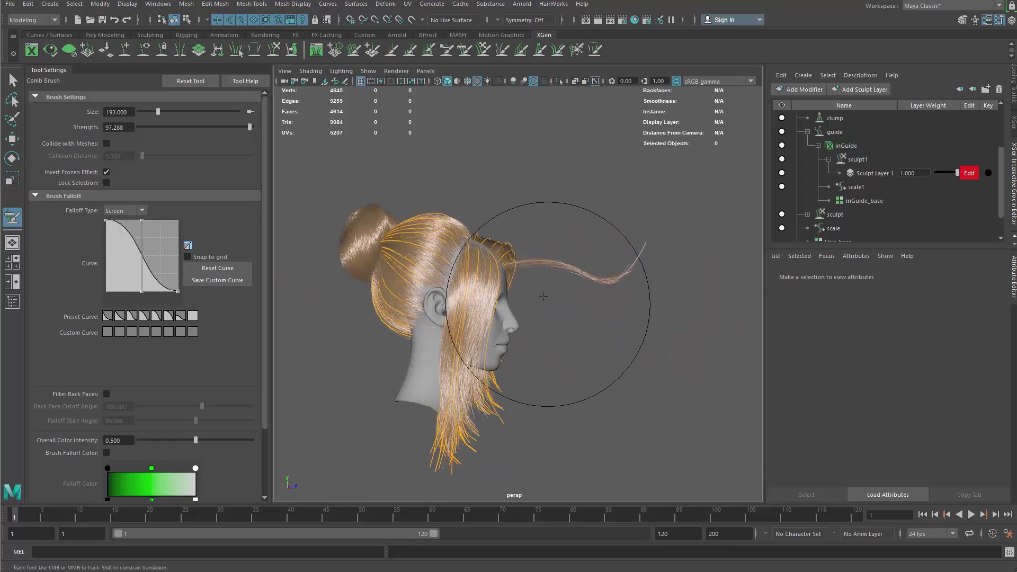
- Enlarge the Comb brush to size 287 and comb the new strand down towards the chin
mouse_move(524, 264)
left_mouse_down()
mouse_move(536, 251)
mouse_move(641, 273)
mouse_move(581, 366)
mouse_move(546, 360)
mouse_move(503, 297)
mouse_move(517, 266)
left_mouse_up()
key("b")
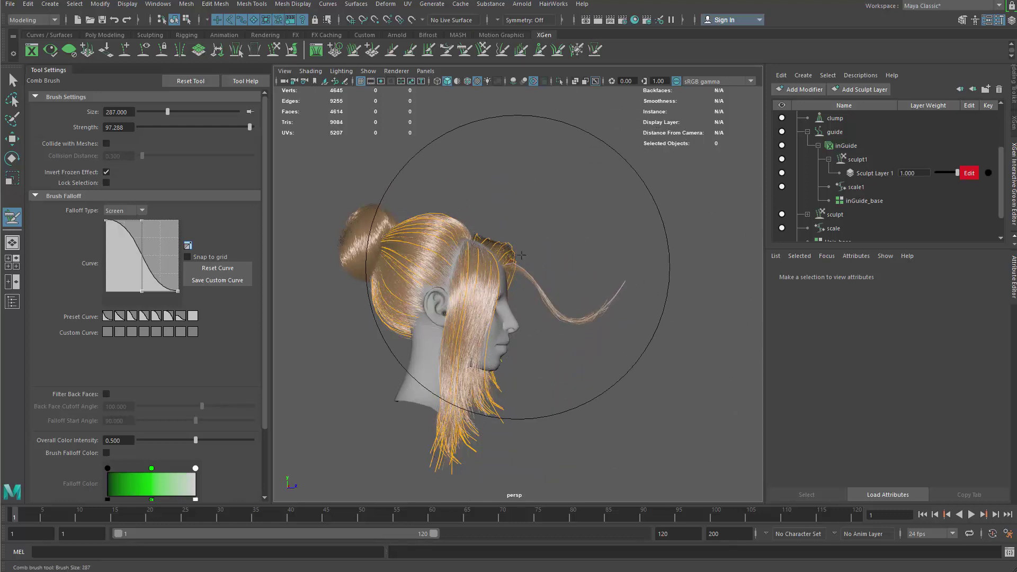
mouse_move(625, 304)
left_mouse_down("alt")
mouse_move(466, 318)
mouse_move(503, 339)
mouse_move(518, 328)
mouse_move(525, 266)
left_mouse_up("alt")
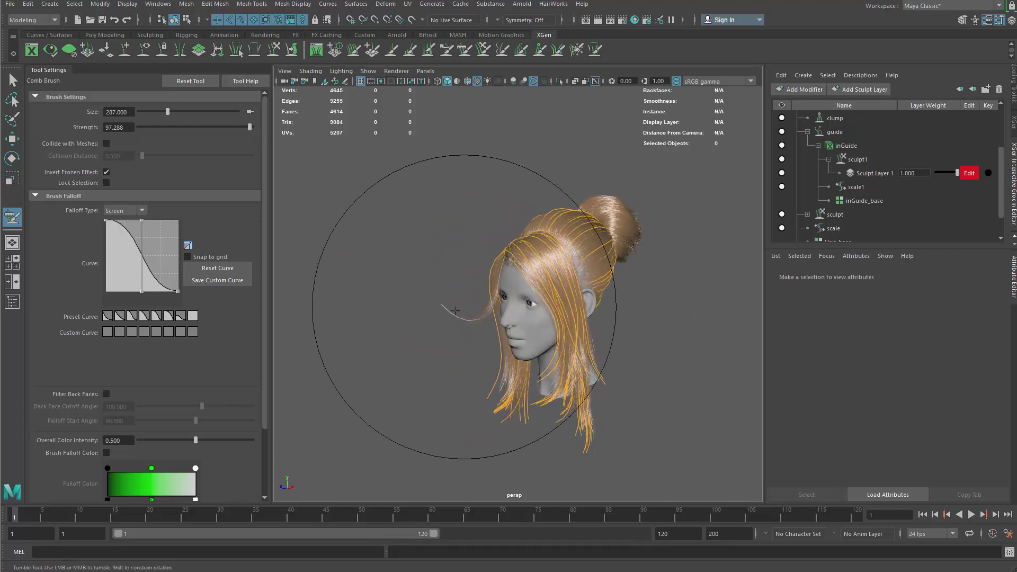
left_click_drag(450, 318, 519, 382)
mouse_move(507, 256)
left_mouse_down("alt")
mouse_move(482, 271)
mouse_move(595, 336)
mouse_move(580, 326)
mouse_move(536, 333)
left_mouse_up("alt")
mouse_move(536, 289)
left_mouse_down("alt")
mouse_move(538, 318)
mouse_move(536, 281)
mouse_move(516, 275)
left_mouse_up("alt")
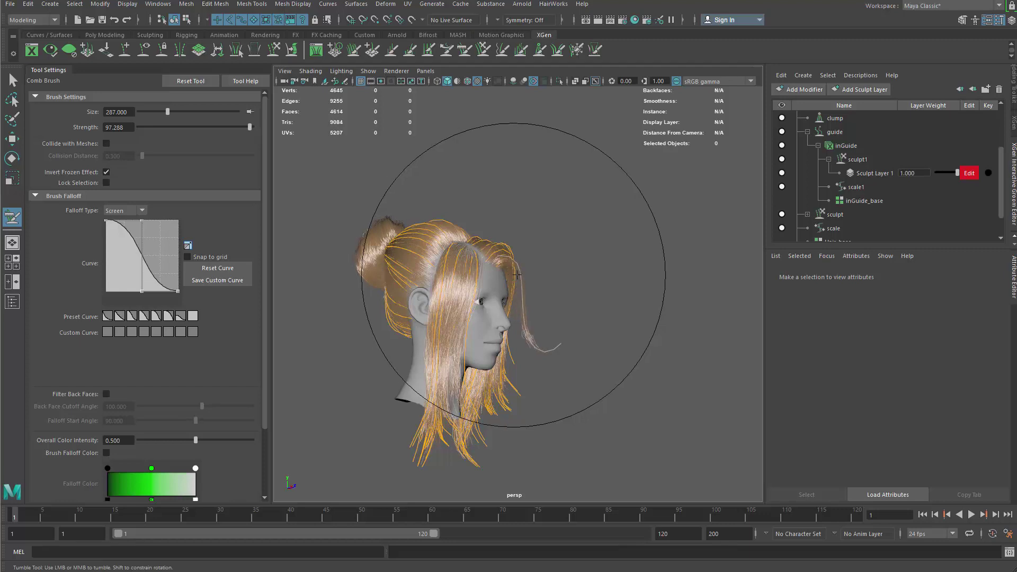
- Comb the strand's tip down and back across the cheek into the side hair, using brush sizes from 84 to 139
left_click_drag(561, 350, 552, 365)
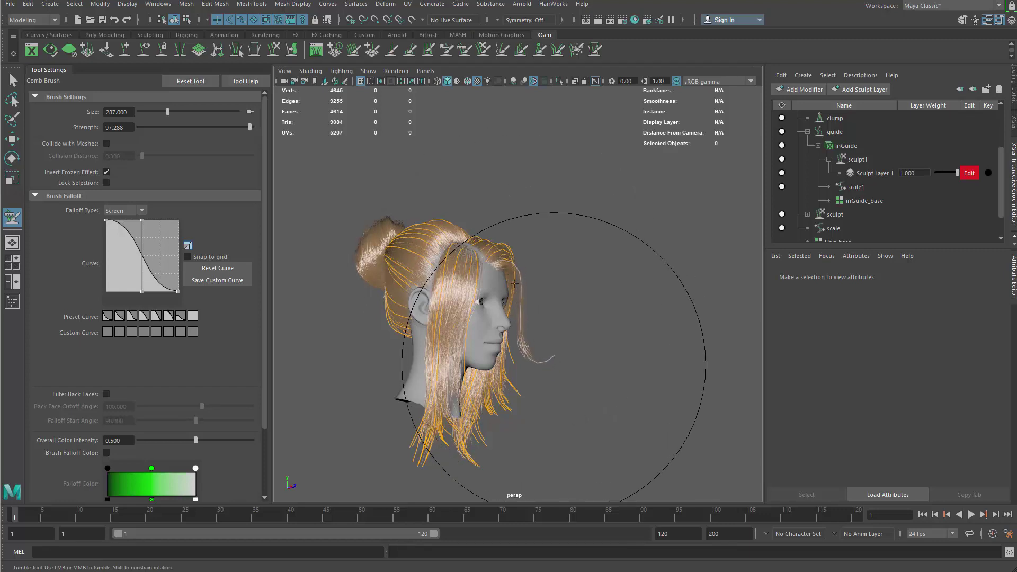
left_click_drag(500, 276, 508, 265)
left_click_drag(556, 321, 474, 341)
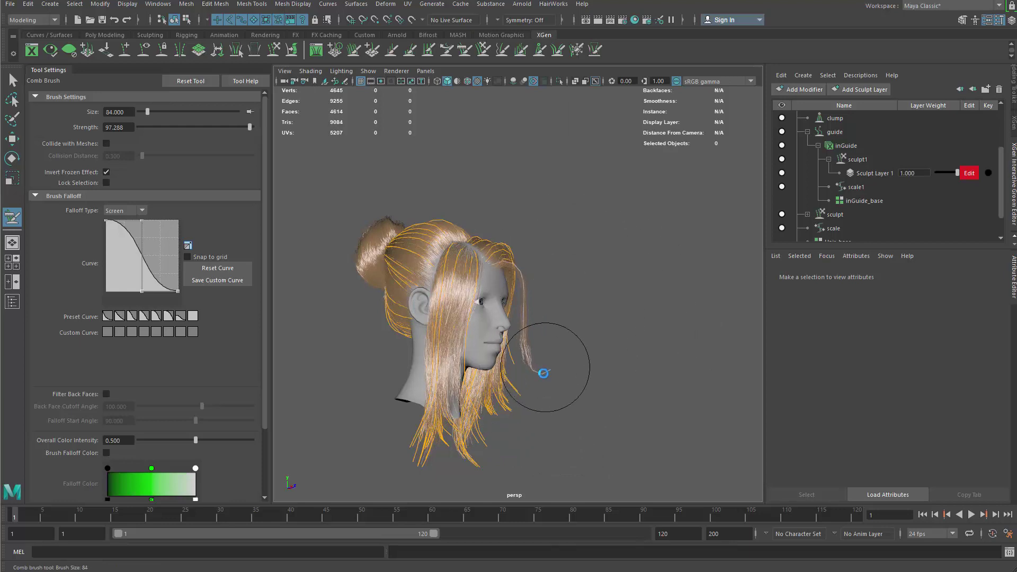
left_click_drag(570, 336, 508, 323, "alt")
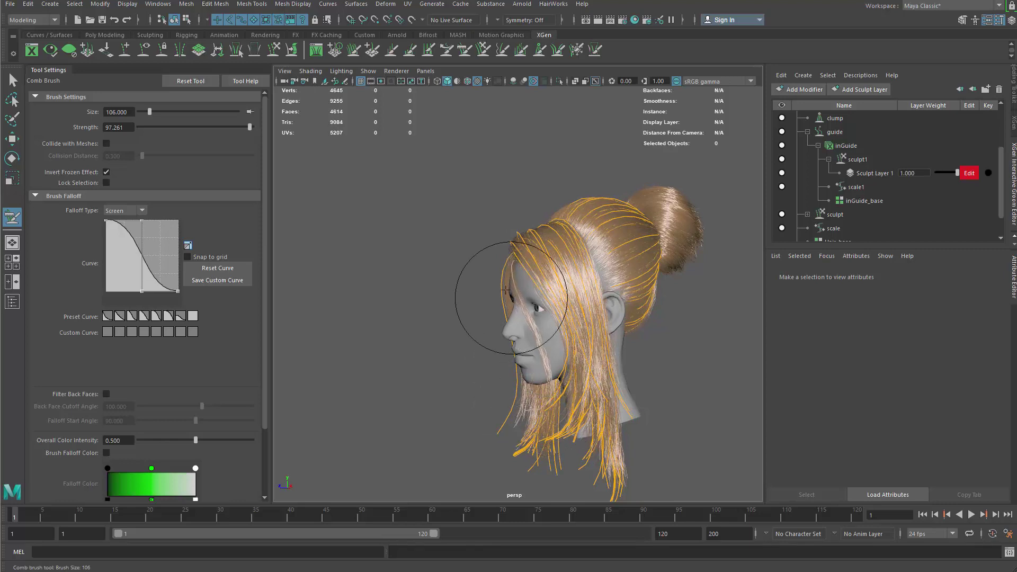
left_click_drag(489, 299, 496, 276, "alt")
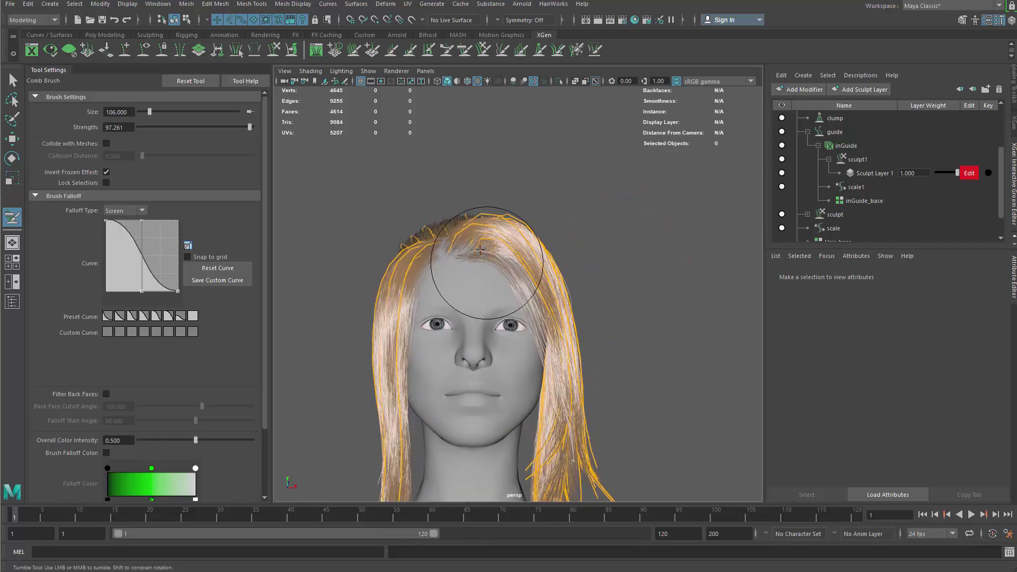
left_click_drag(490, 263, 464, 267, "alt")
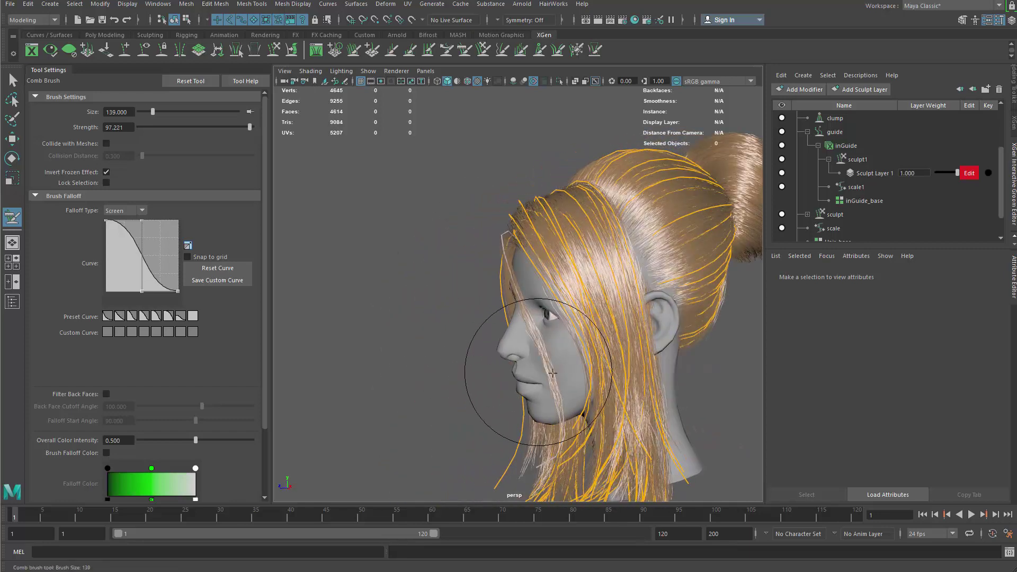
left_click_drag(482, 305, 475, 252, "alt")
left_click_drag(544, 262, 505, 253, "alt")
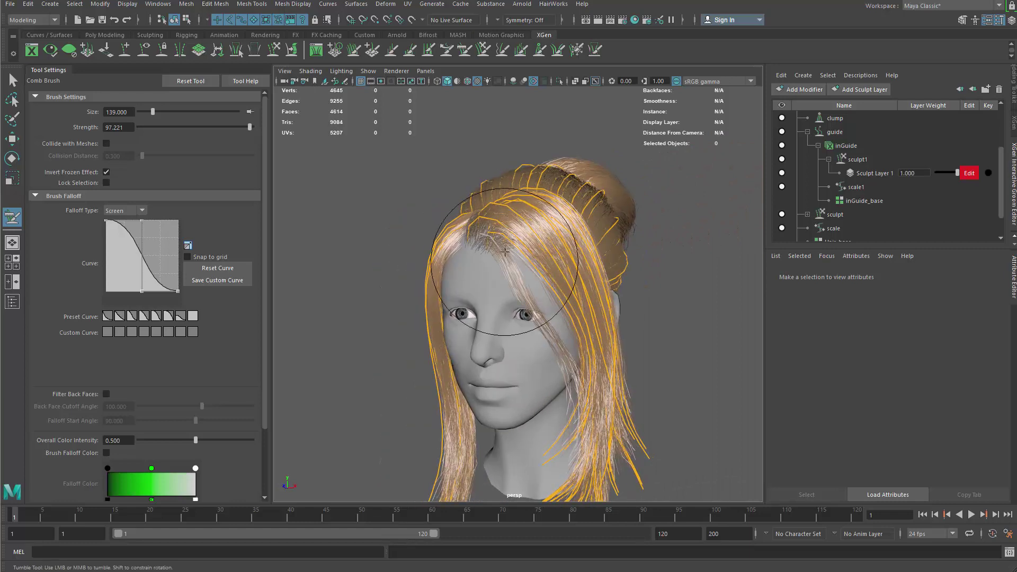
- Enlarge the Comb brush to size 162 over the new strand seen from the side
left_click_drag(553, 289, 515, 335, "alt")
middle_click_drag(515, 336, 513, 286, "alt")
key("b")
left_click_drag(521, 342, 534, 342)
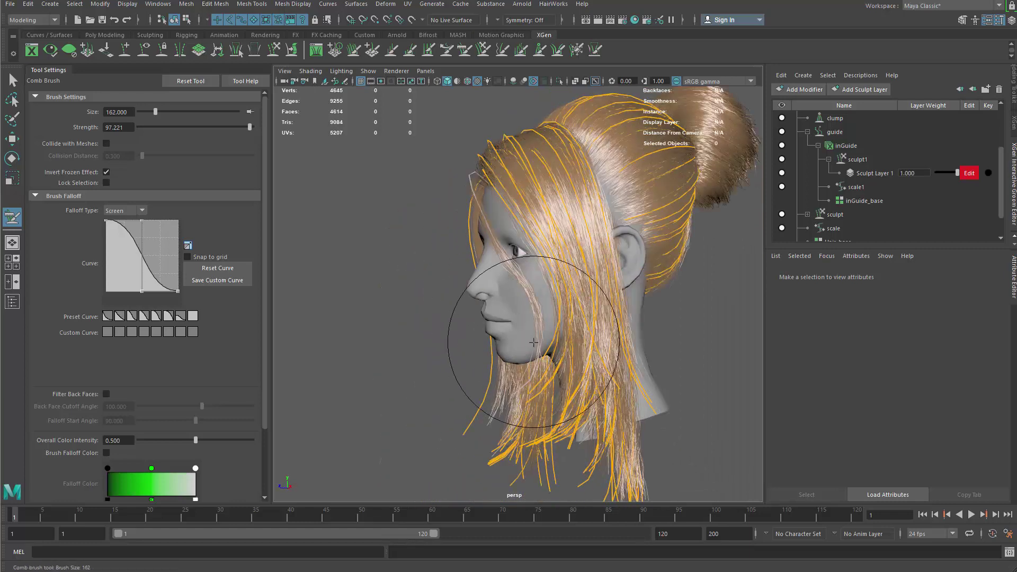
- Examine how the combed face strand falls from the front and from both sides of the head
left_click_drag(455, 236, 461, 143, "alt")
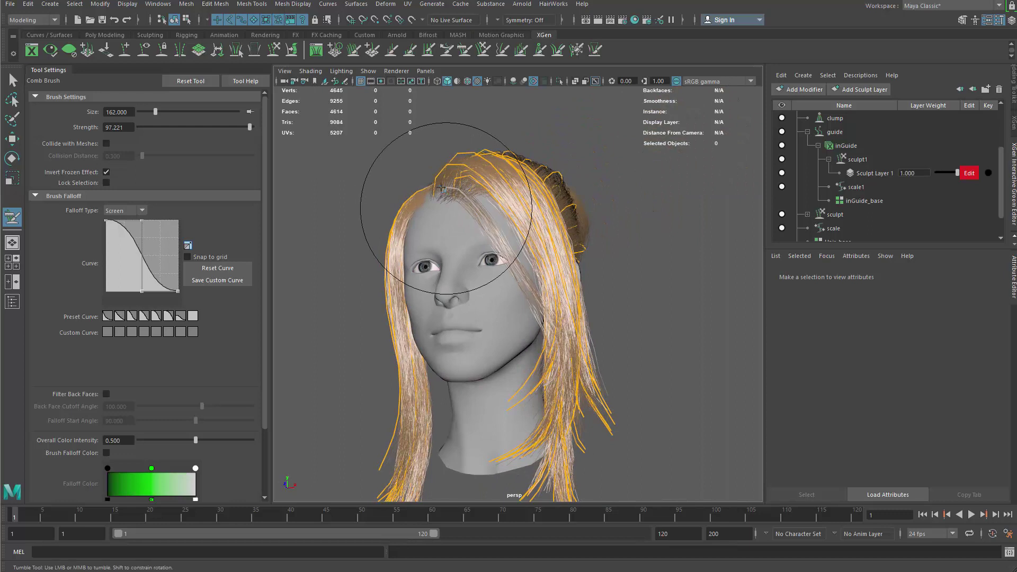
left_click_drag(457, 196, 492, 350, "alt")
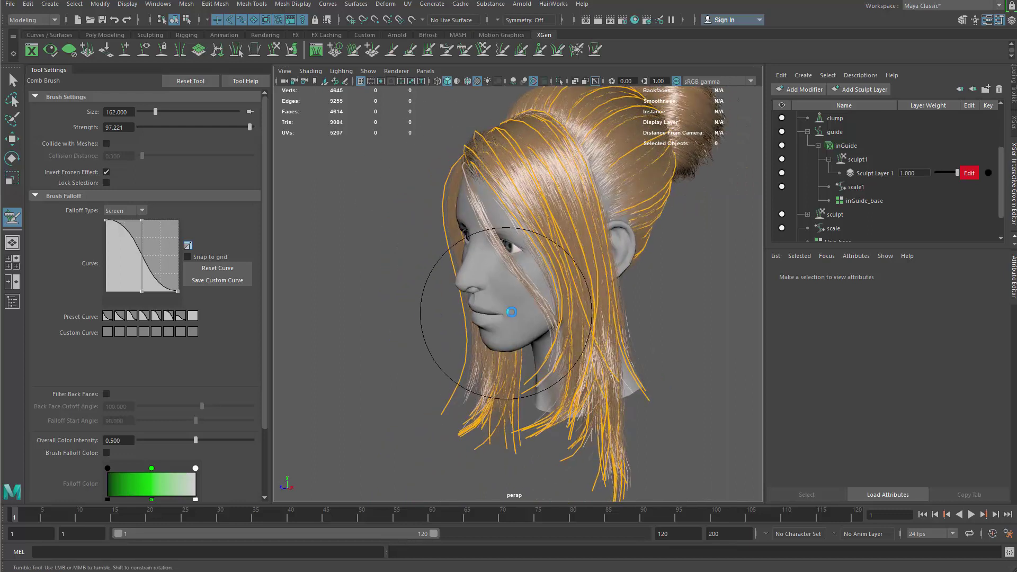
mouse_move(500, 229)
left_mouse_down("alt")
mouse_move(480, 216)
mouse_move(484, 267)
mouse_move(508, 303)
left_mouse_up("alt")
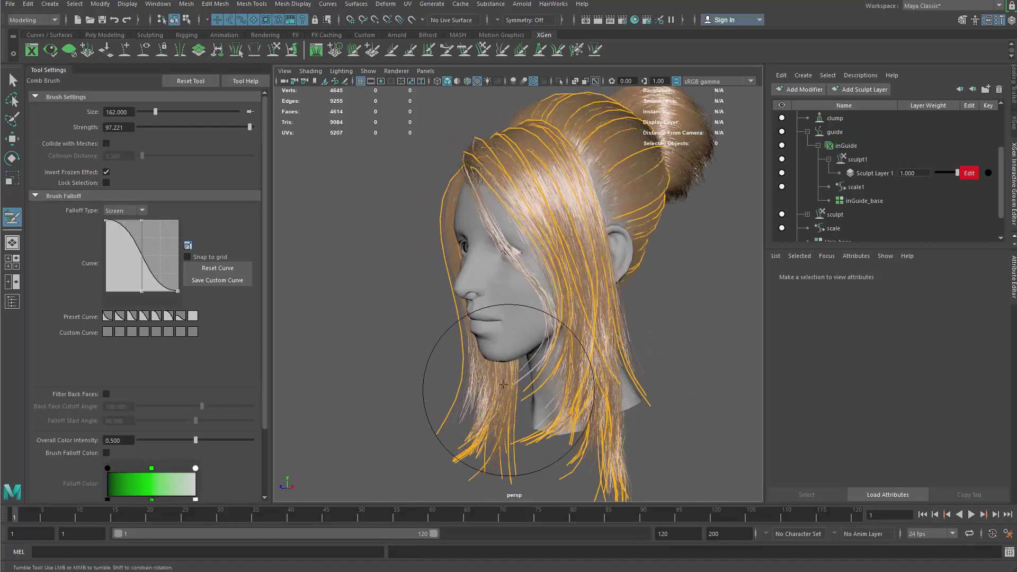
left_click_drag(503, 382, 460, 198, "alt")
left_click_drag(480, 269, 486, 252, "alt")
mouse_move(535, 426)
left_mouse_down("alt")
mouse_move(496, 349)
mouse_move(499, 213)
mouse_move(498, 269)
mouse_move(519, 351)
mouse_move(595, 352)
mouse_move(520, 249)
left_mouse_up("alt")
mouse_move(519, 189)
left_mouse_down("alt")
mouse_move(482, 185)
mouse_move(472, 172)
left_mouse_up("alt")
left_click_drag(531, 250, 512, 296, "alt")
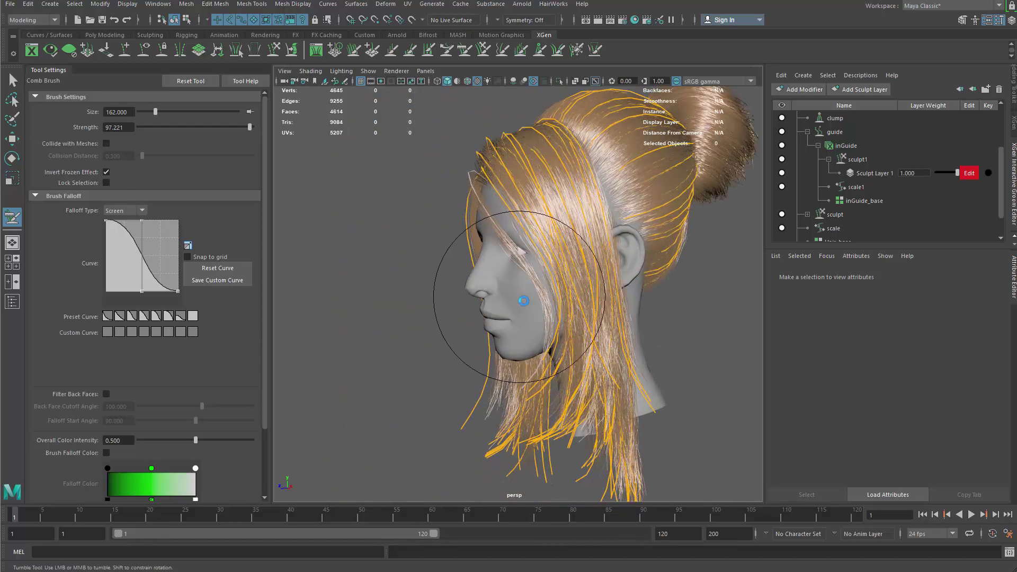
left_click_drag(521, 337, 452, 196, "alt")
left_click_drag(483, 271, 529, 325, "alt")
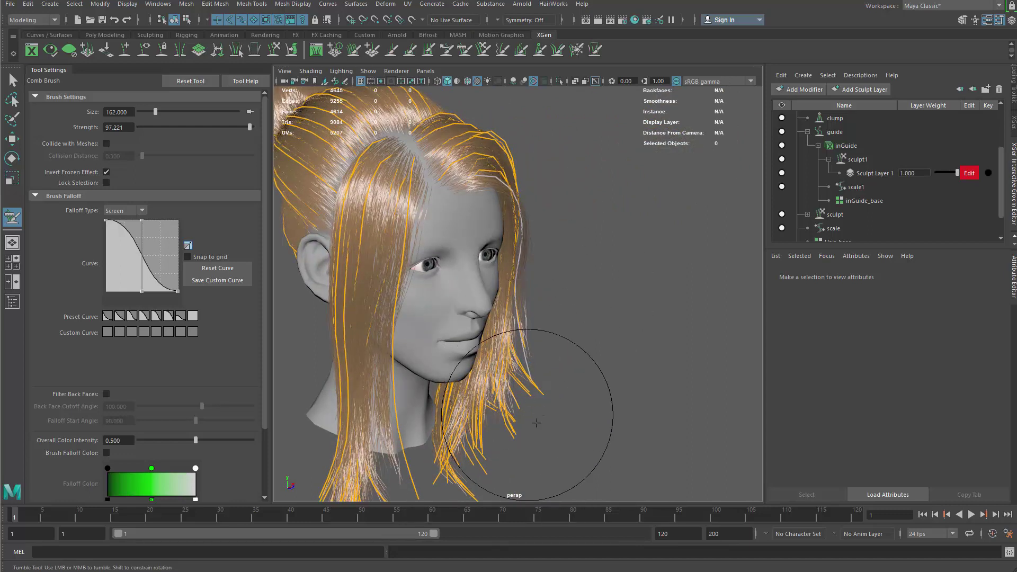
left_click_drag(551, 365, 492, 343, "alt")
left_click_drag(678, 308, 712, 274, "alt")
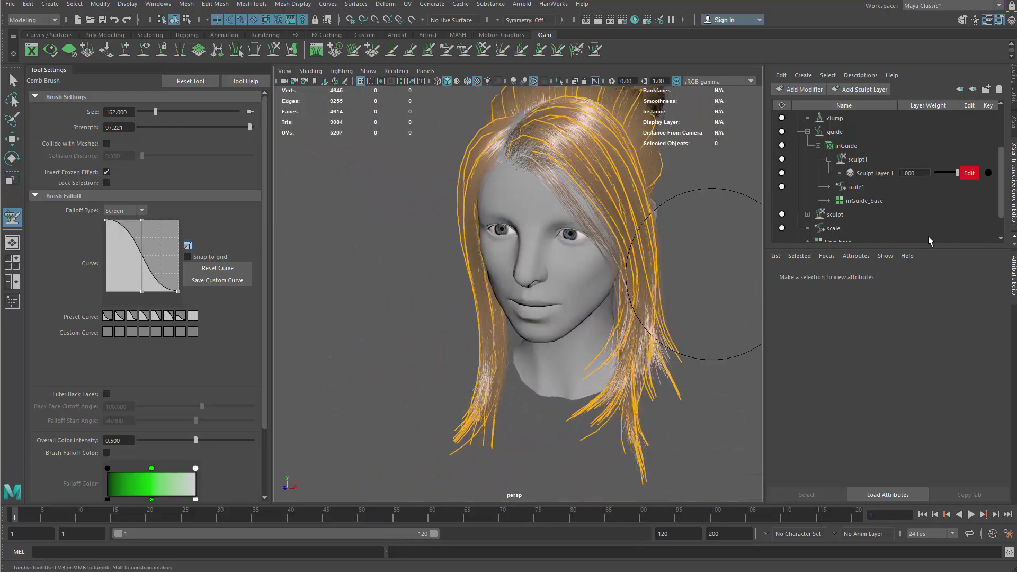
- Set the Width Scale of the Hair description to 0.05
left_click_drag(1002, 177, 998, 128)
left_click(869, 131)
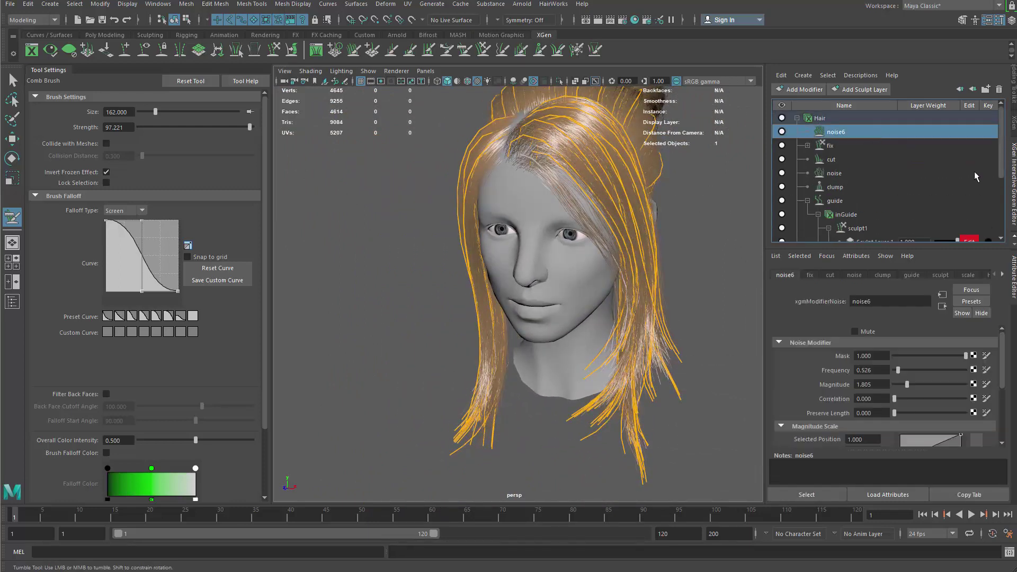
left_click(866, 119)
left_click_drag(867, 348, 880, 348)
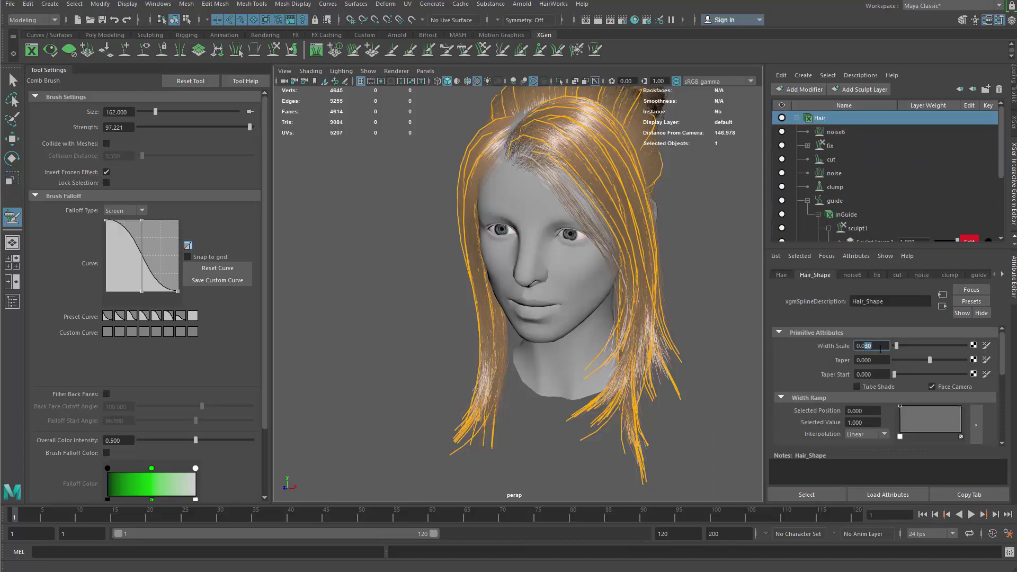
key("BackSpace")
type("05")
key("Return")
middle_click_drag(526, 266, 522, 303, "alt")
left_click_drag(521, 304, 525, 297, "alt")
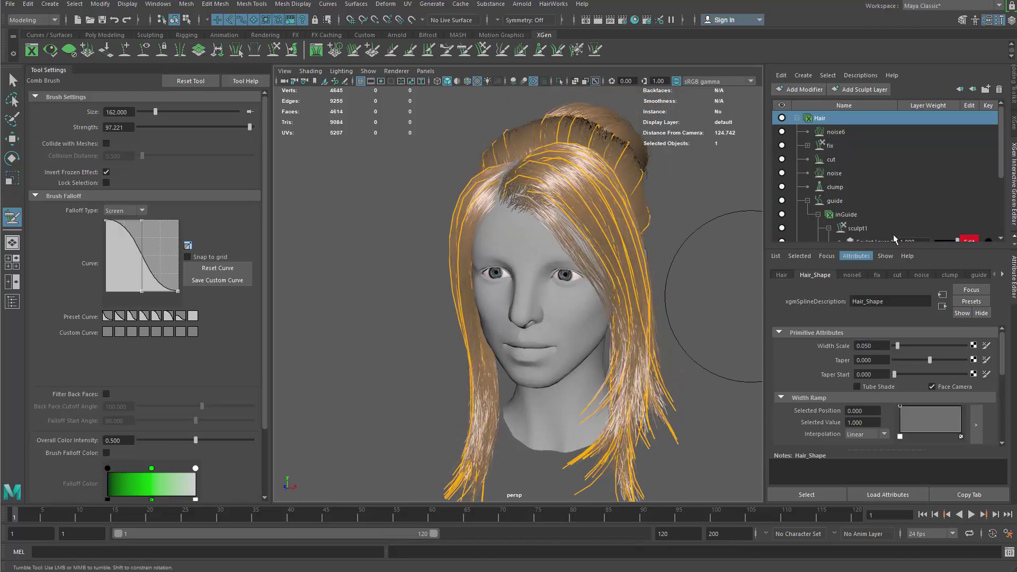
- Set the Density Multiplier of Hair_base to 1
scroll(996, 173, "down", 4)
left_click(838, 214)
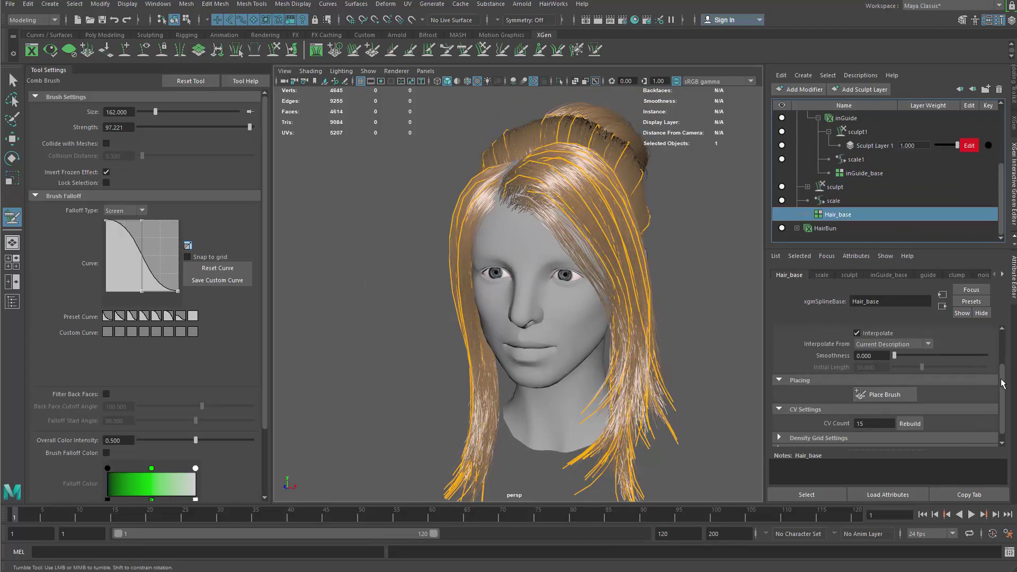
scroll(1002, 383, "up", 3)
left_click(874, 361)
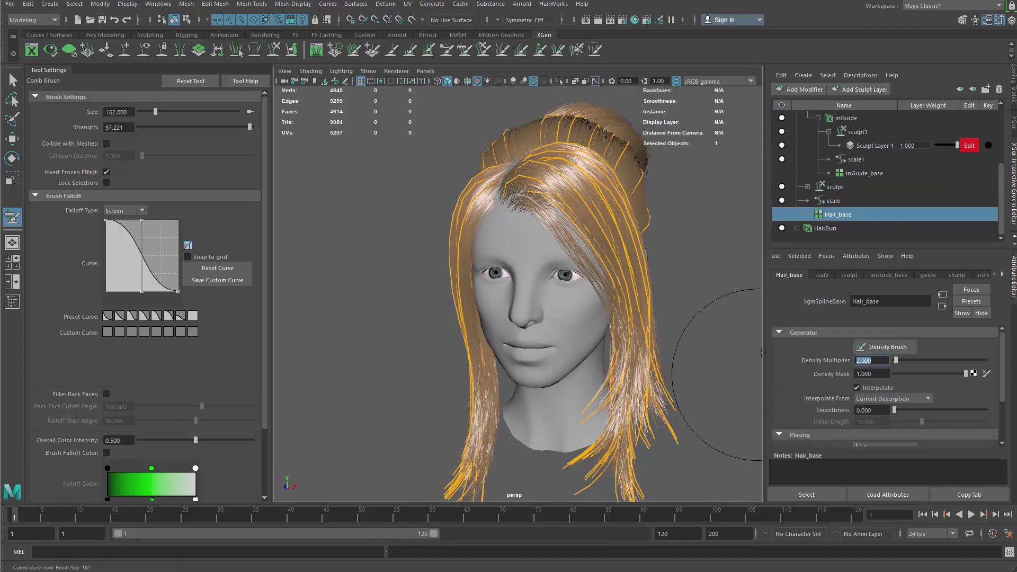
key("Return")
- Enlarge the Comb brush to size 192 and comb the front strand down along the cheek
left_click_drag(477, 294, 432, 284, "alt")
middle_click_drag(457, 255, 475, 262, "alt")
left_click_drag(475, 263, 530, 259, "alt")
right_click_drag(629, 244, 624, 276, "shift")
key("b")
mouse_move(569, 260)
left_mouse_down()
mouse_move(585, 259)
mouse_move(503, 192)
left_mouse_up()
left_click_drag(547, 263, 587, 364)
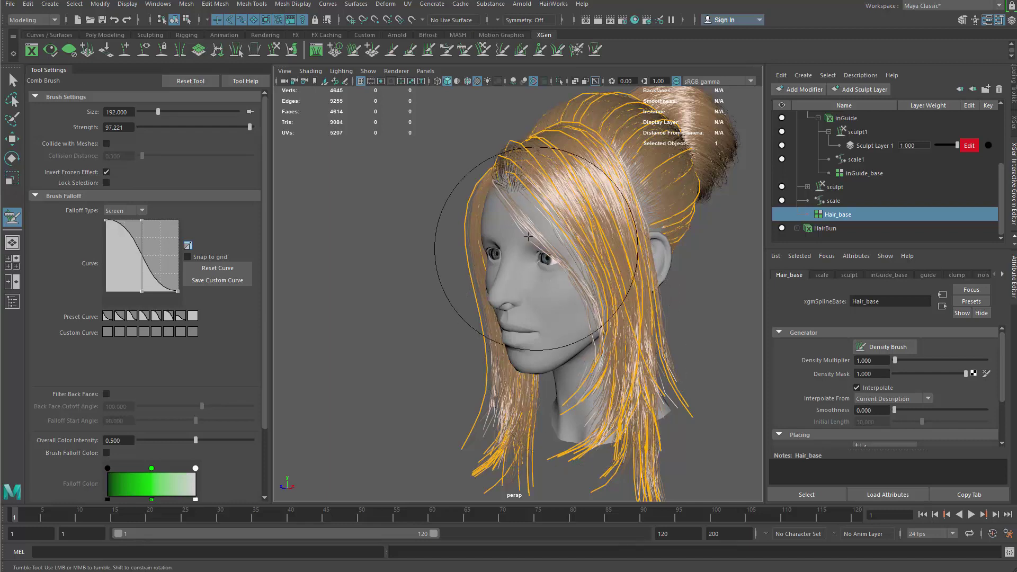
- Comb the lower end of the front strand downward beside the jaw with the Comb brush at size 192
left_click_drag(1001, 180, 1003, 130)
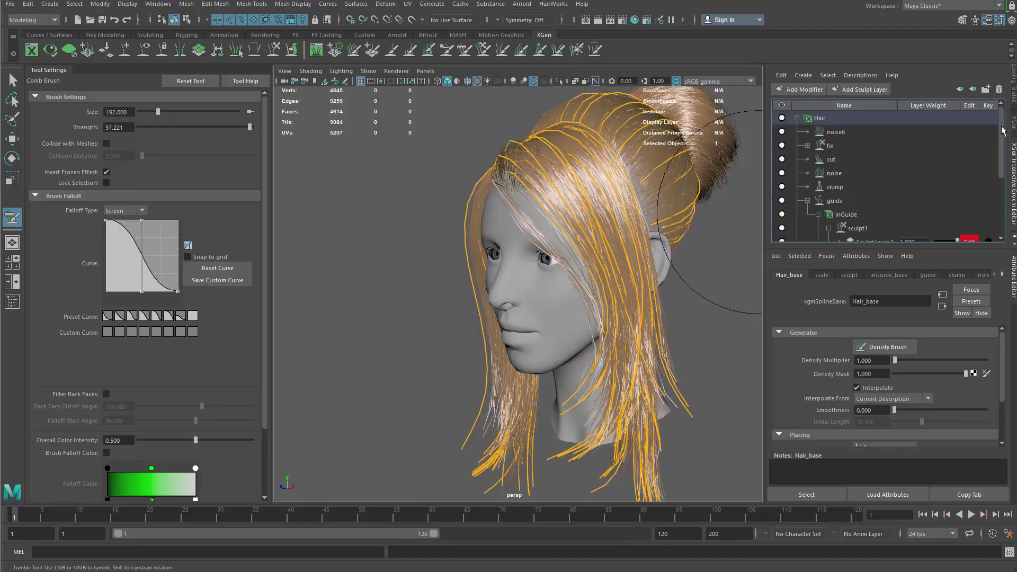
left_click_drag(1002, 130, 998, 214)
left_click_drag(431, 375, 484, 370, "alt")
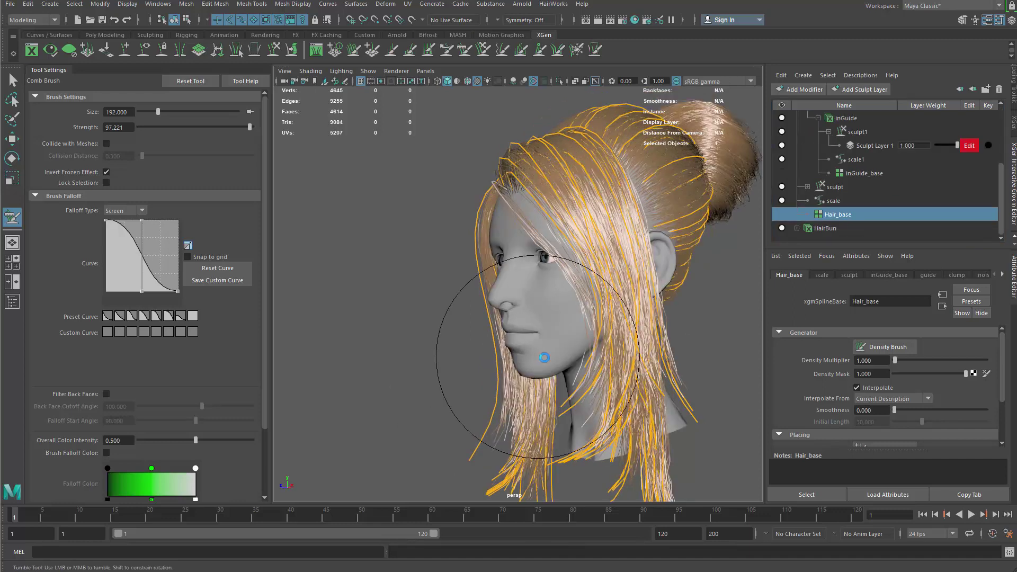
left_click_drag(431, 216, 579, 287, "alt")
left_click_drag(605, 388, 589, 441)
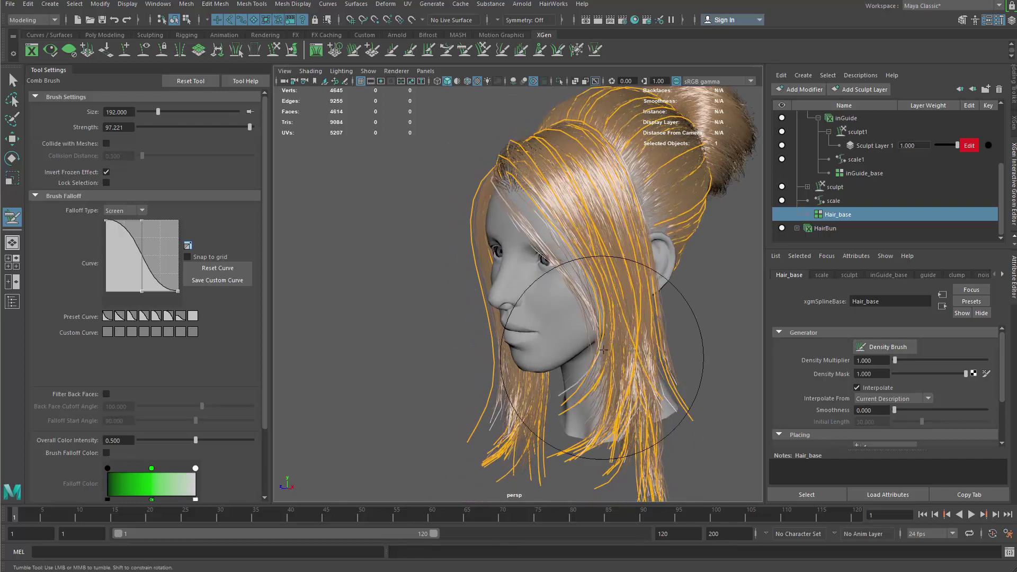
- Examine the adjusted front strand from the side and from the opposite front angle
left_click_drag(493, 212, 536, 212, "alt")
left_click_drag(556, 251, 493, 313, "alt")
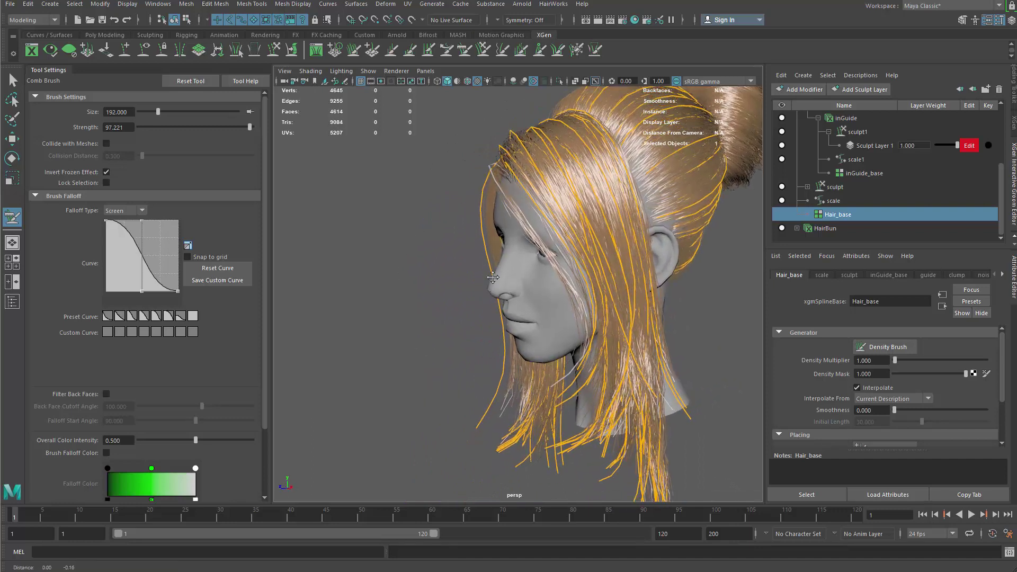
middle_click_drag(493, 313, 506, 299, "alt")
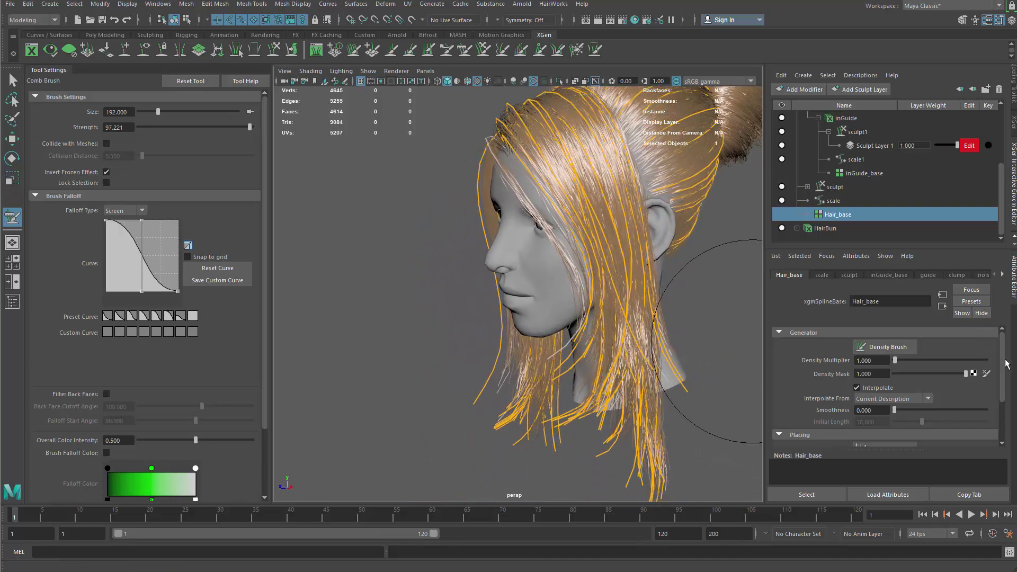
left_click_drag(1002, 363, 1002, 345)
right_click_drag(491, 356, 472, 318, "alt")
mouse_move(475, 321)
left_mouse_down("alt")
mouse_move(479, 310)
mouse_move(466, 300)
mouse_move(445, 334)
mouse_move(522, 345)
mouse_move(444, 324)
mouse_move(556, 313)
mouse_move(625, 243)
left_mouse_up("alt")
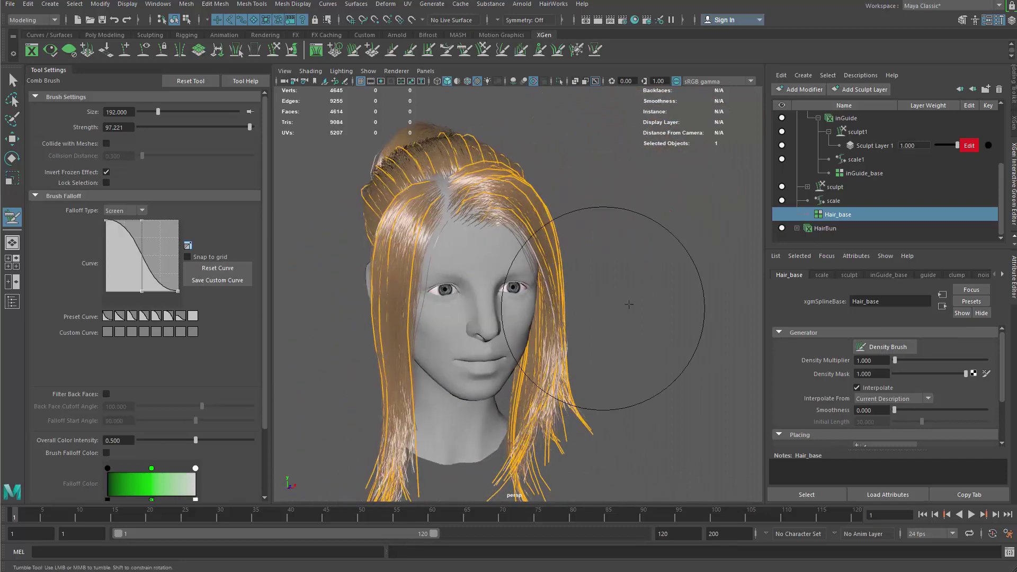
- Open the guide modifier's Hair_RegionMap for painting with the hair parting viewed from above
key("q")
left_click_drag(640, 301, 609, 368, "alt")
scroll(532, 374, "up", 6)
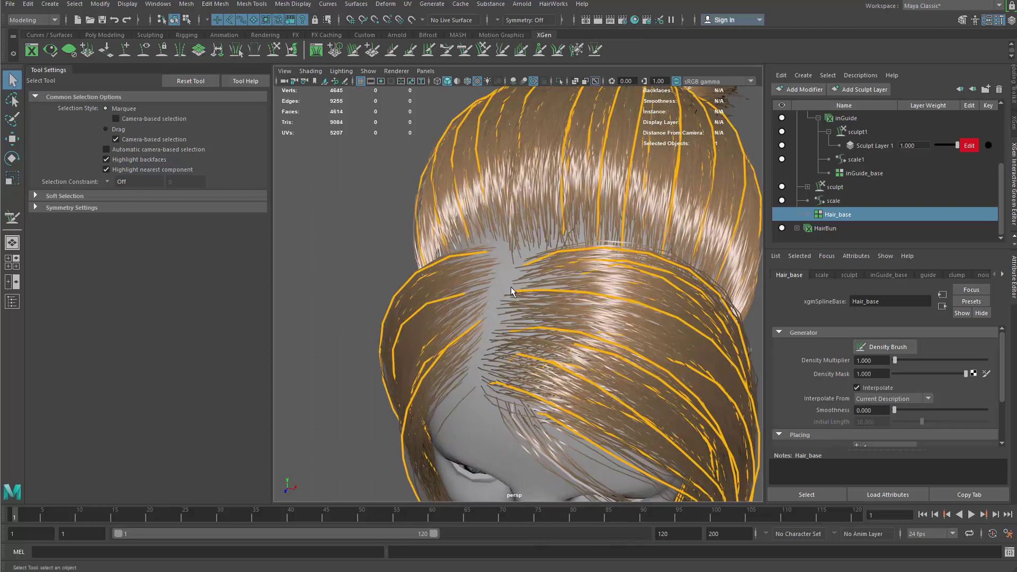
left_click_drag(528, 294, 536, 313, "alt")
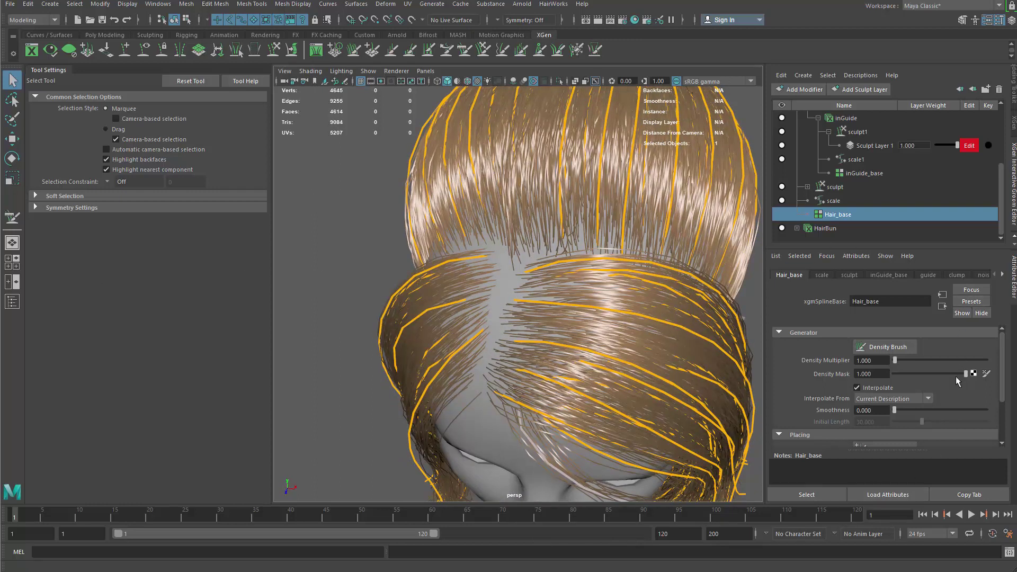
left_click_drag(1002, 211, 1002, 175)
left_click(843, 163)
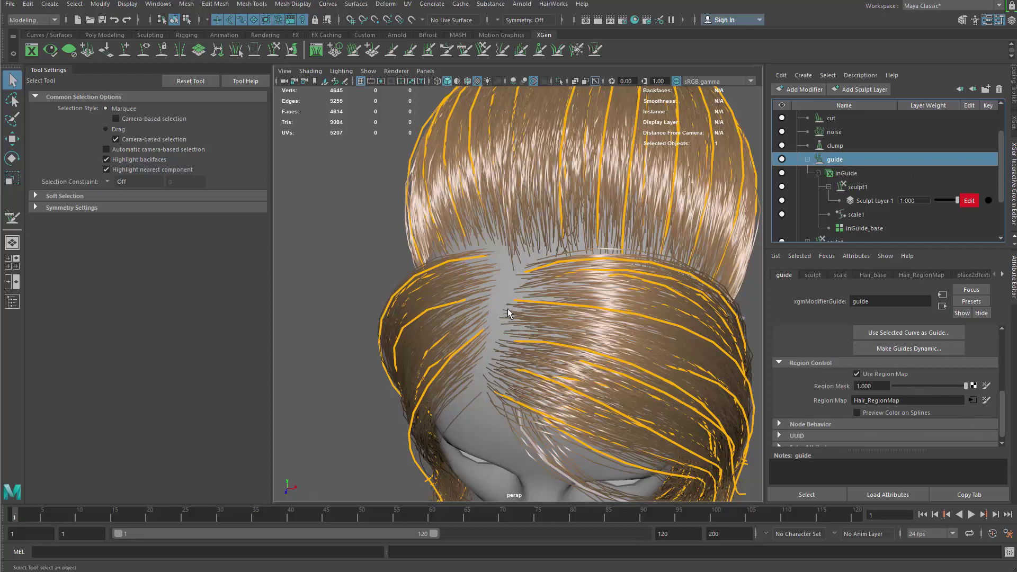
left_click(987, 401)
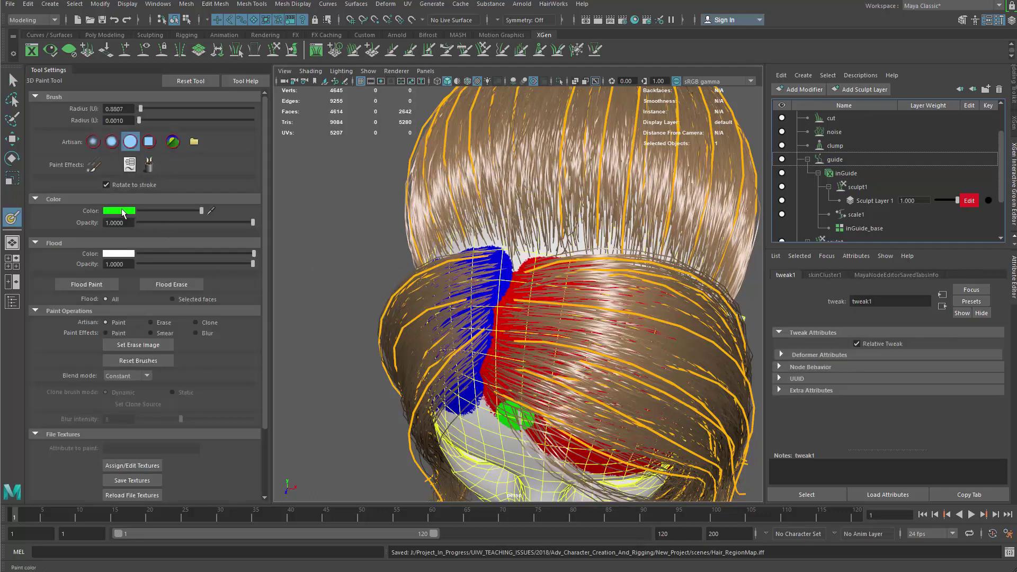
left_click(123, 212)
left_click(449, 124)
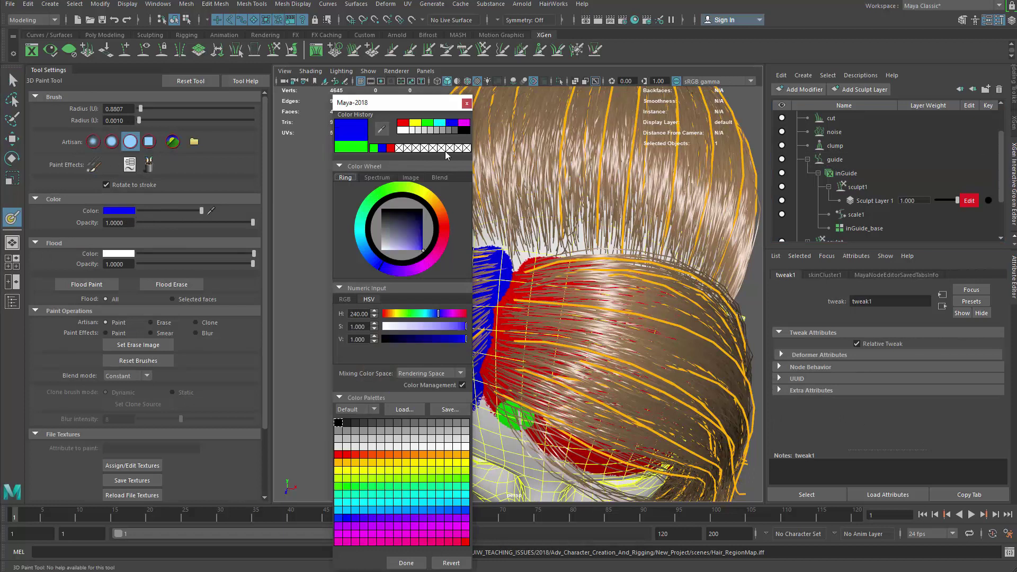
left_click_drag(426, 102, 446, 51)
left_click(417, 515)
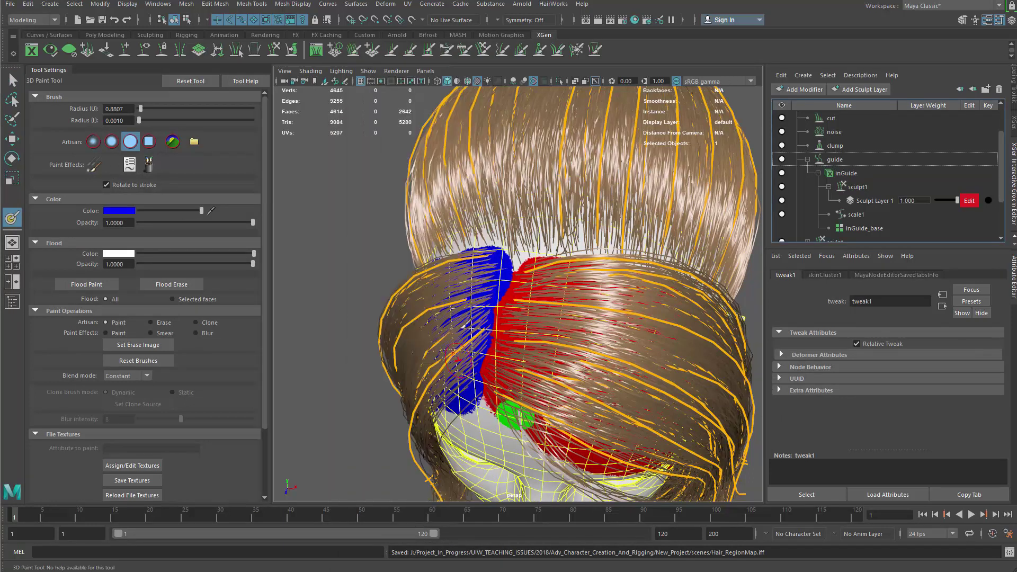
- Set the paint colour to yellow and dab a small round region on the red side of the parting
scroll(522, 325, "up", 3)
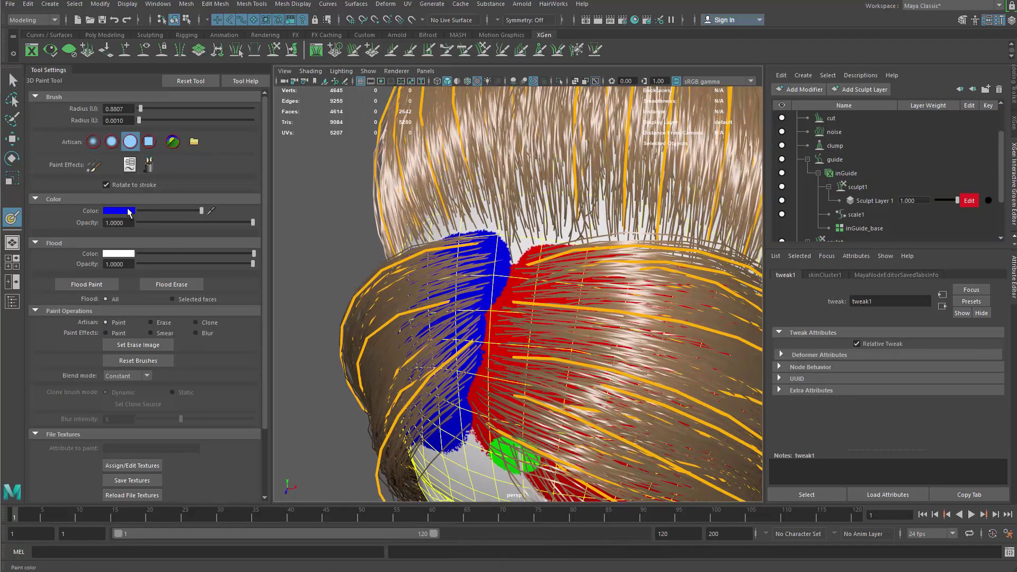
left_click(129, 212)
left_click(440, 88)
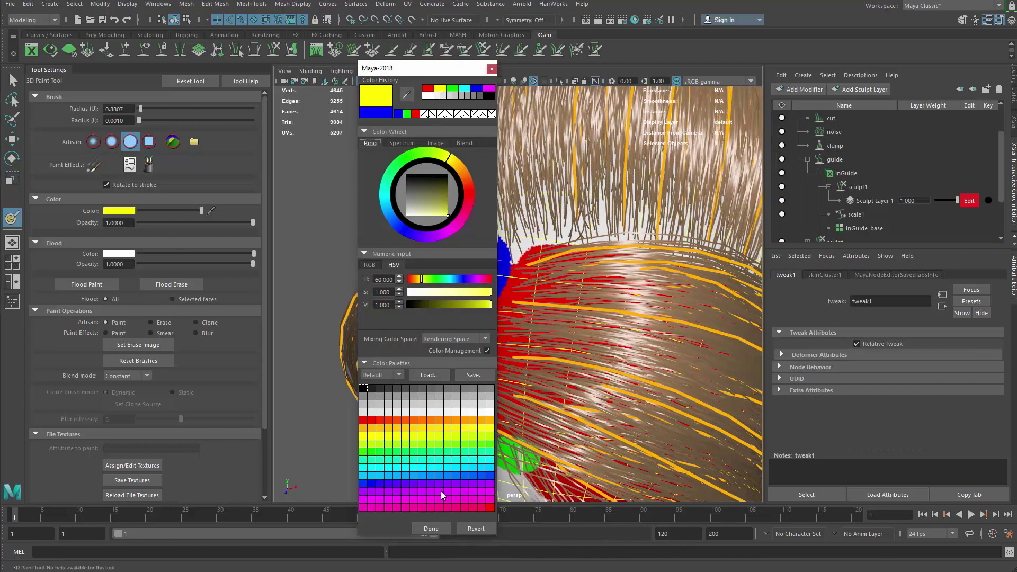
left_click(432, 528)
left_click_drag(514, 361, 525, 308, "alt")
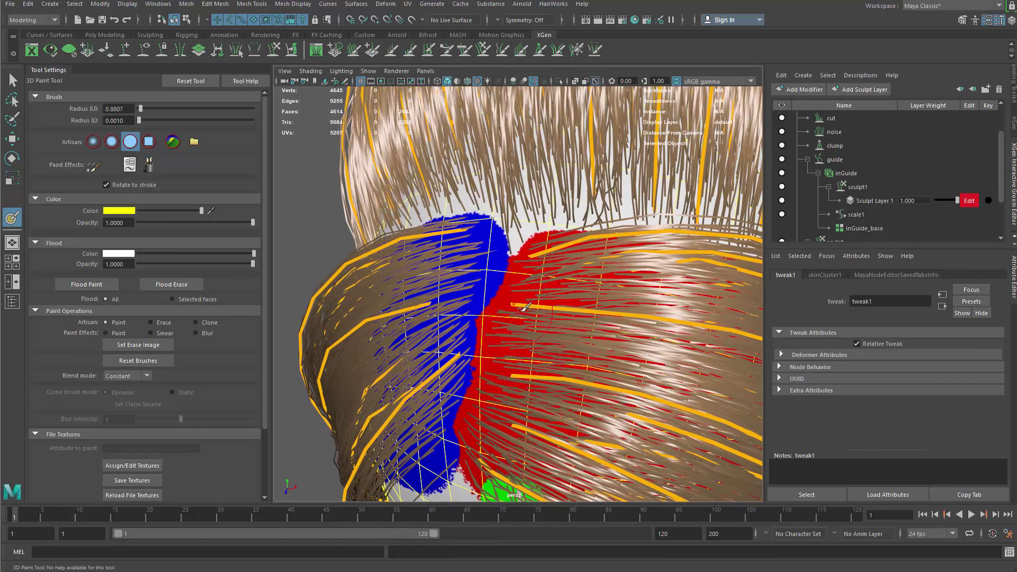
left_click(514, 300)
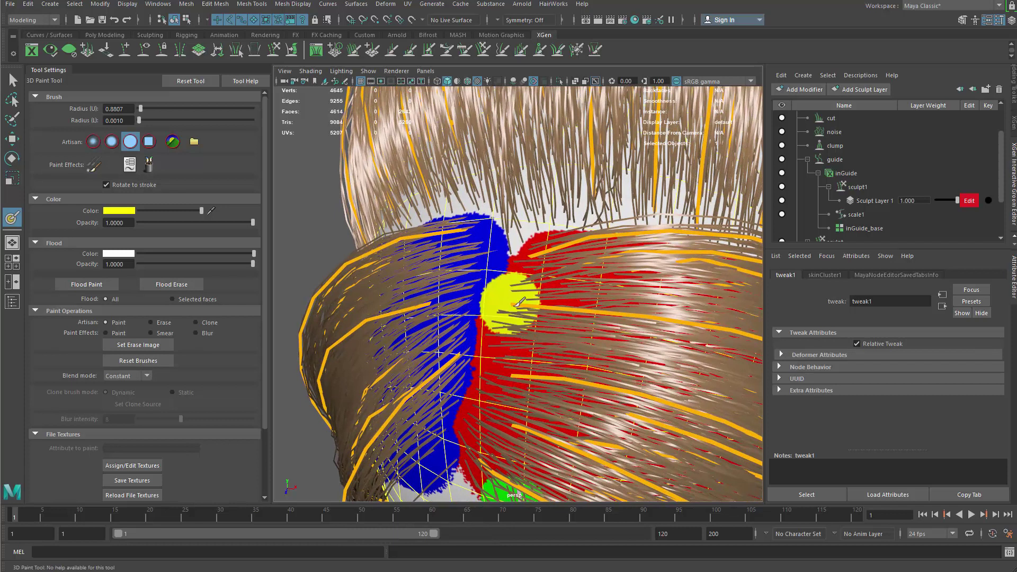
- Leave region painting and switch to the Freeze brush at size 30 around the guide root beside the parting
left_click_drag(533, 374, 500, 280, "alt")
key("q")
right_click(498, 270, "shift")
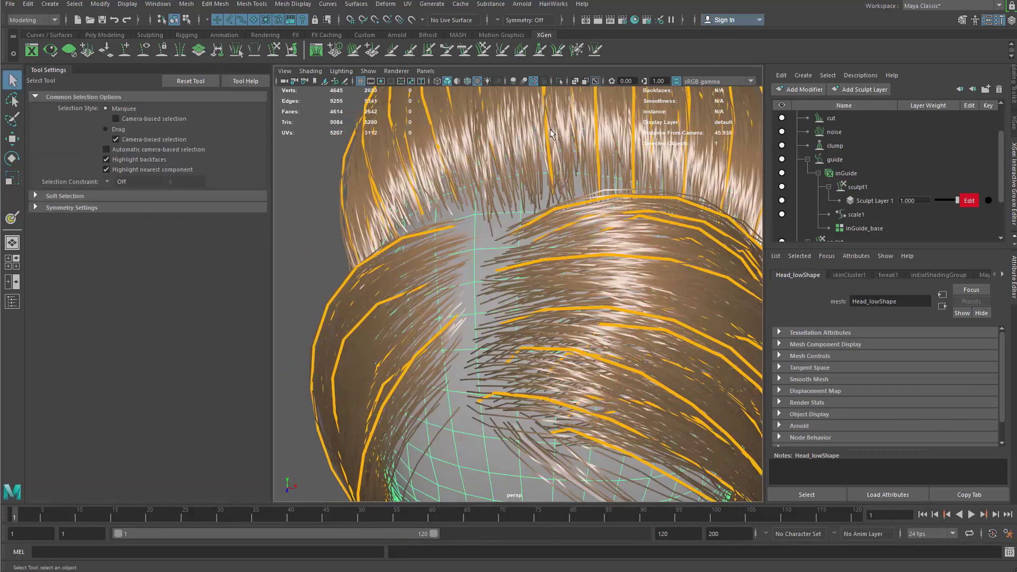
key("y")
mouse_move(493, 280)
left_mouse_down("alt")
mouse_move(521, 313)
mouse_move(421, 289)
left_mouse_up("alt")
key("b")
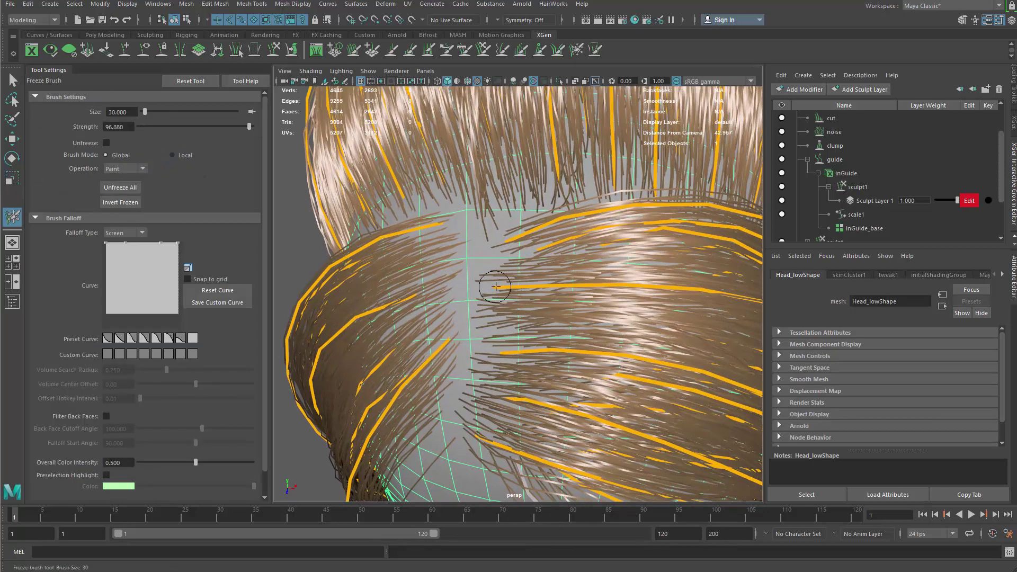
- Switch to the Comb brush and set its size to 154 with the hair seen from the front
right_click_drag(662, 339, 625, 304, "alt")
left_click_drag(596, 331, 609, 289, "alt")
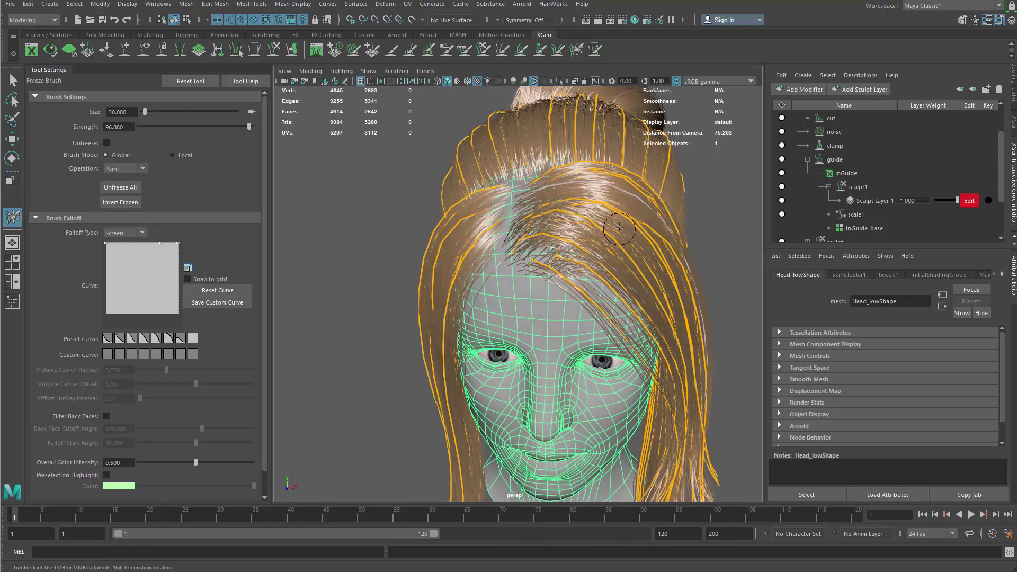
mouse_move(699, 200)
right_mouse_down("shift")
mouse_move(702, 241)
mouse_move(652, 208)
right_mouse_up("shift")
key("b")
left_click_drag(631, 219, 682, 220)
left_click_drag(603, 207, 578, 188, "alt")
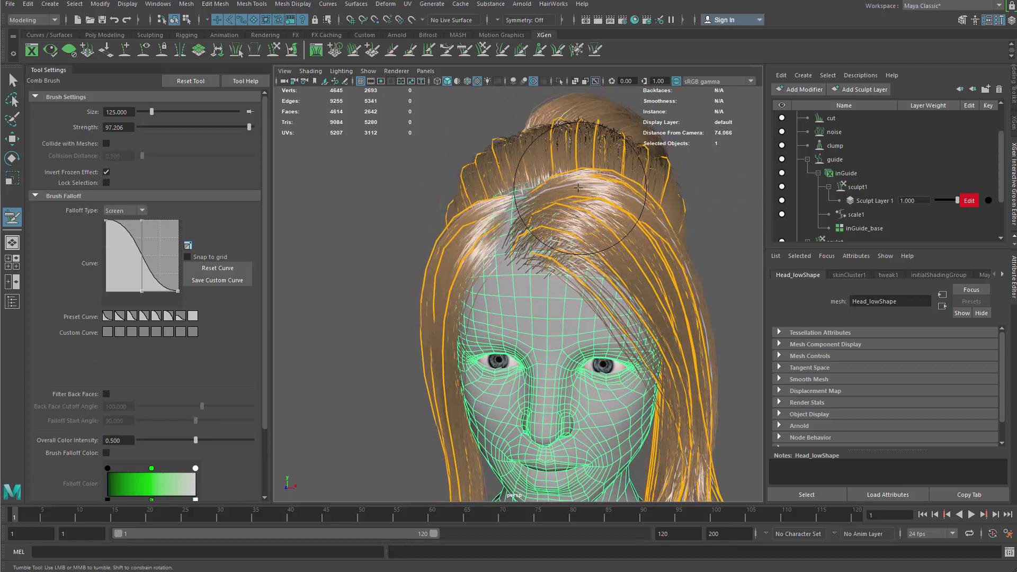
key("b")
left_click_drag(643, 222, 662, 229)
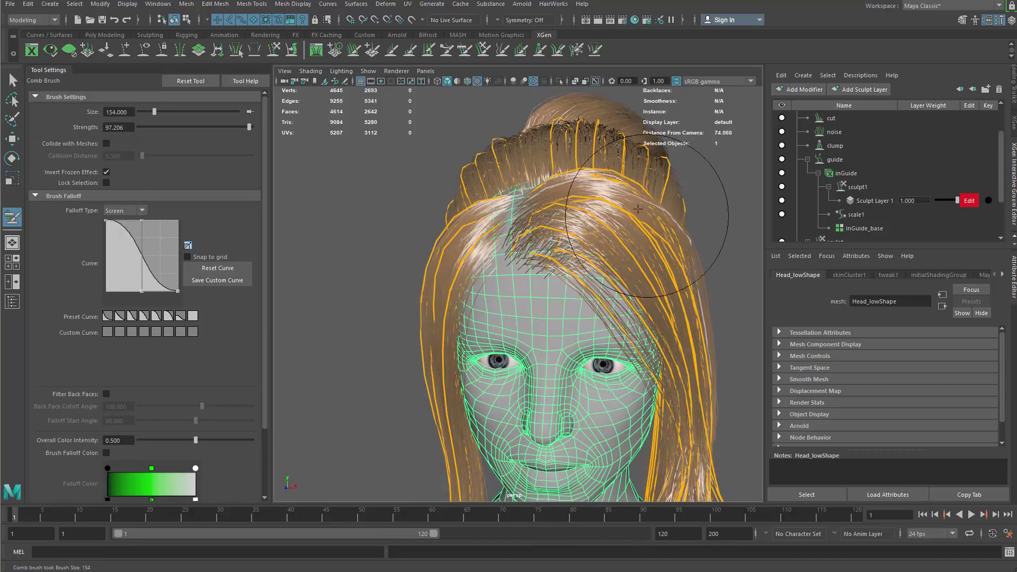
- Comb the loose parting guide down and outward along the side of the face, shaping it from front and side
middle_click_drag(575, 180, 626, 249, "alt")
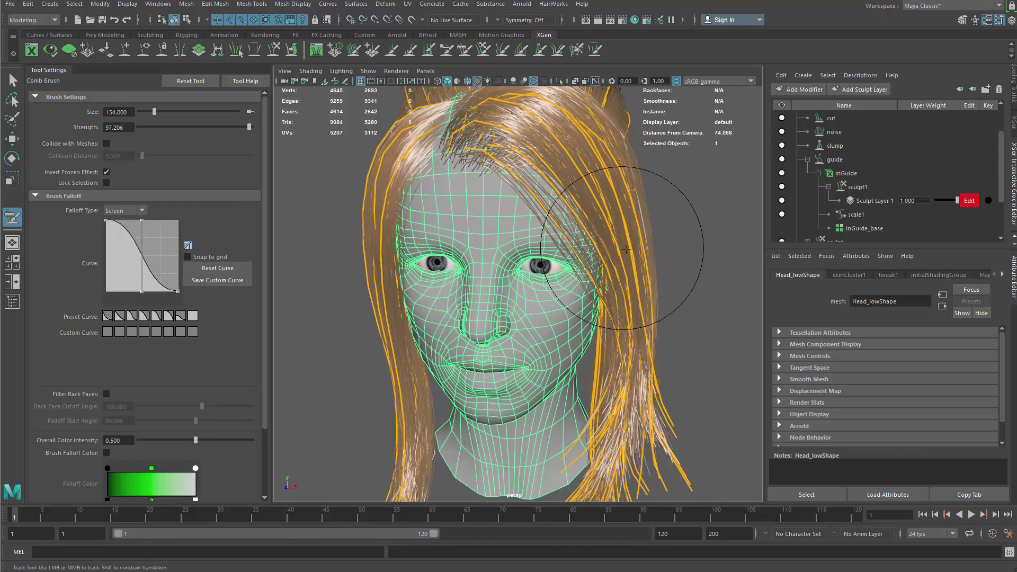
mouse_move(642, 292)
left_mouse_down()
mouse_move(627, 393)
mouse_move(671, 444)
left_mouse_up()
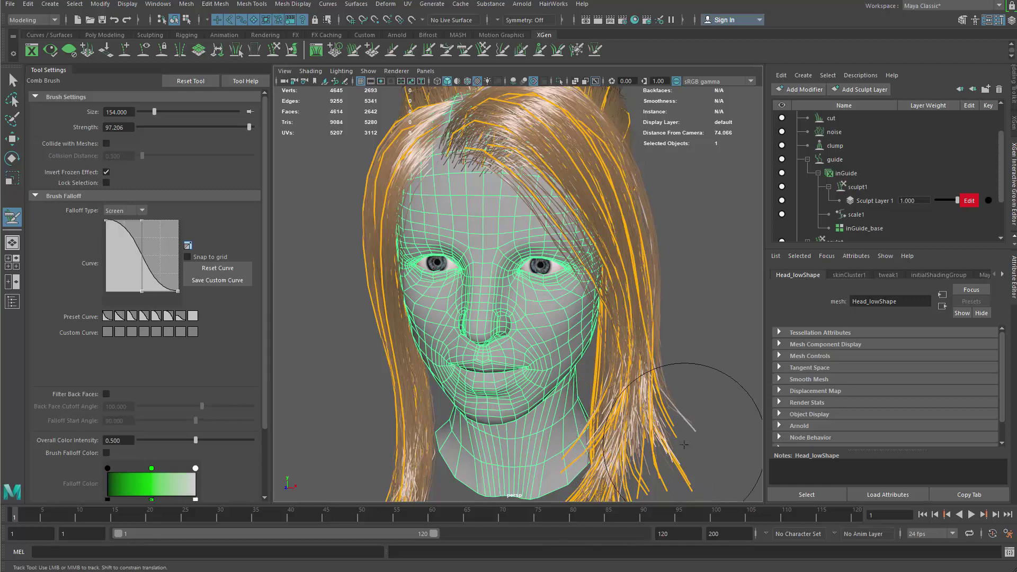
left_click_drag(676, 307, 649, 257, "alt")
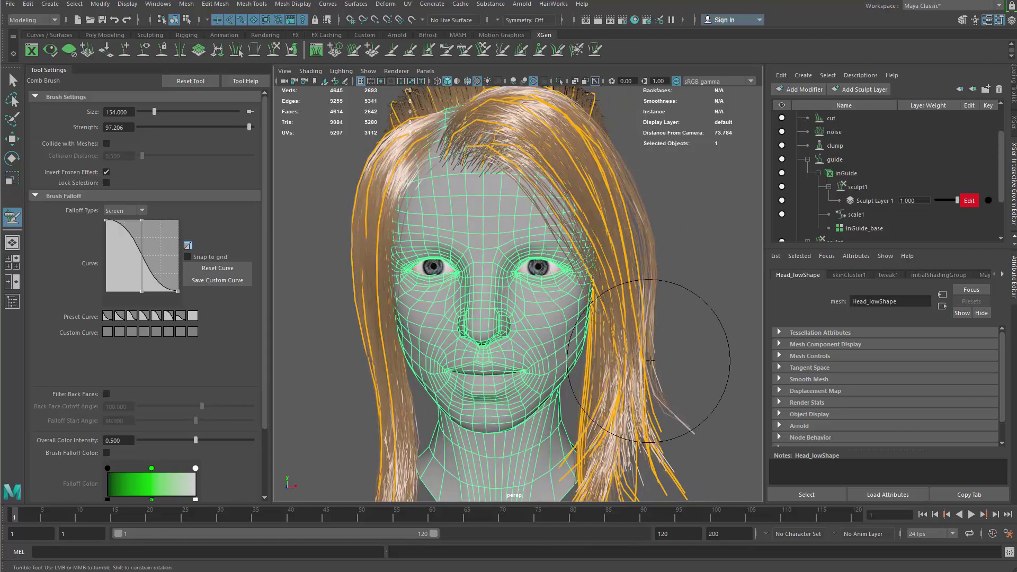
left_click_drag(599, 164, 530, 226, "alt")
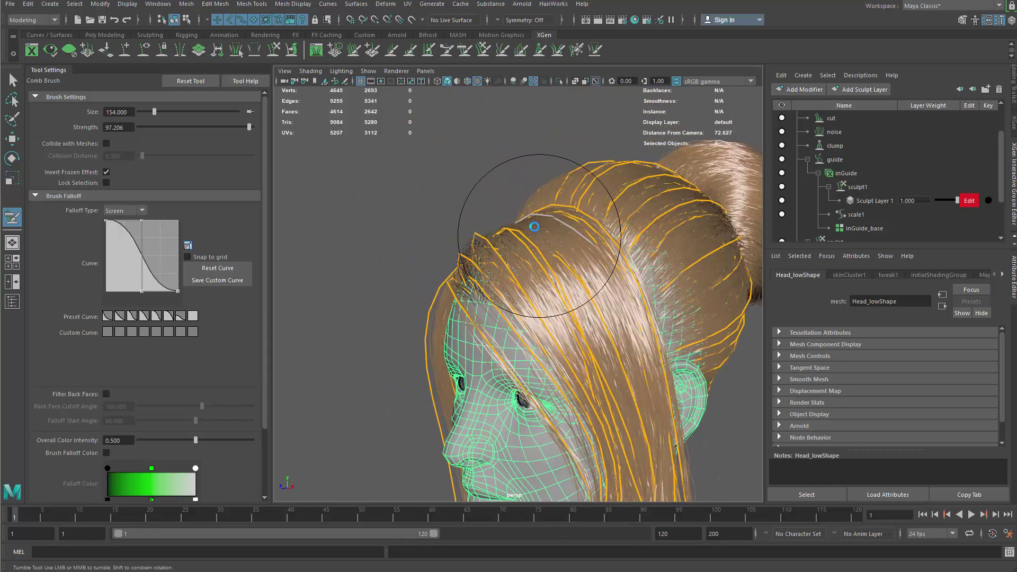
left_click_drag(620, 263, 590, 229, "alt")
middle_click_drag(596, 382, 634, 154, "alt")
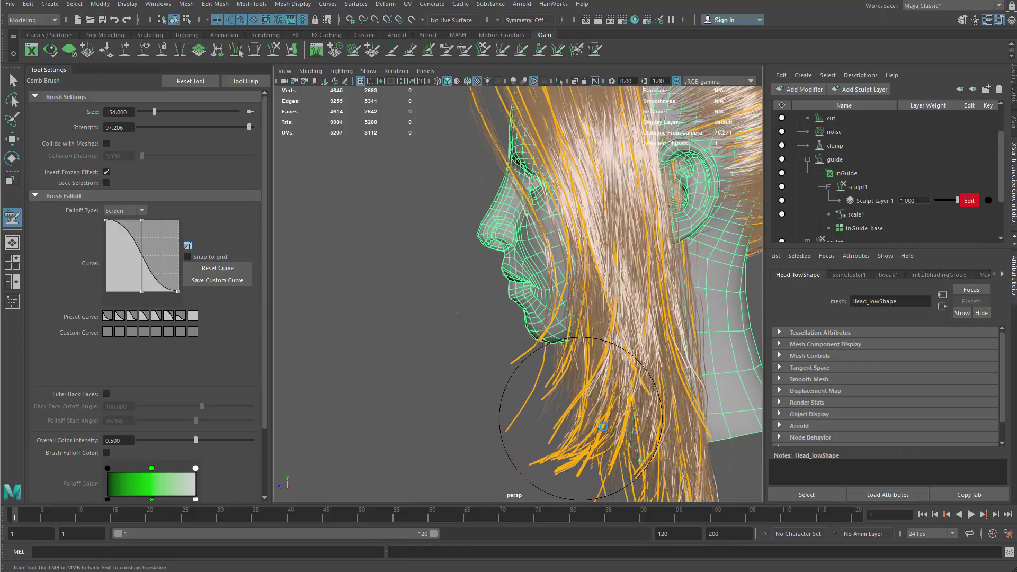
- Refine the loose guide with the Comb brush so it falls closer to the side hair, checking front and side
mouse_move(681, 363)
left_mouse_down("alt")
mouse_move(674, 295)
mouse_move(624, 253)
mouse_move(588, 261)
mouse_move(553, 179)
left_mouse_up("alt")
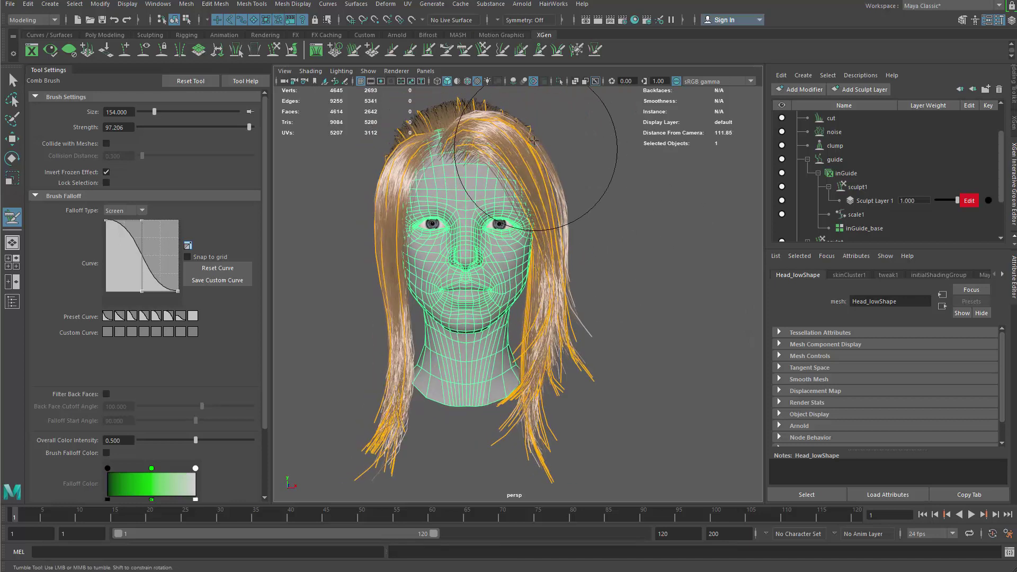
left_click_drag(598, 297, 610, 324, "alt")
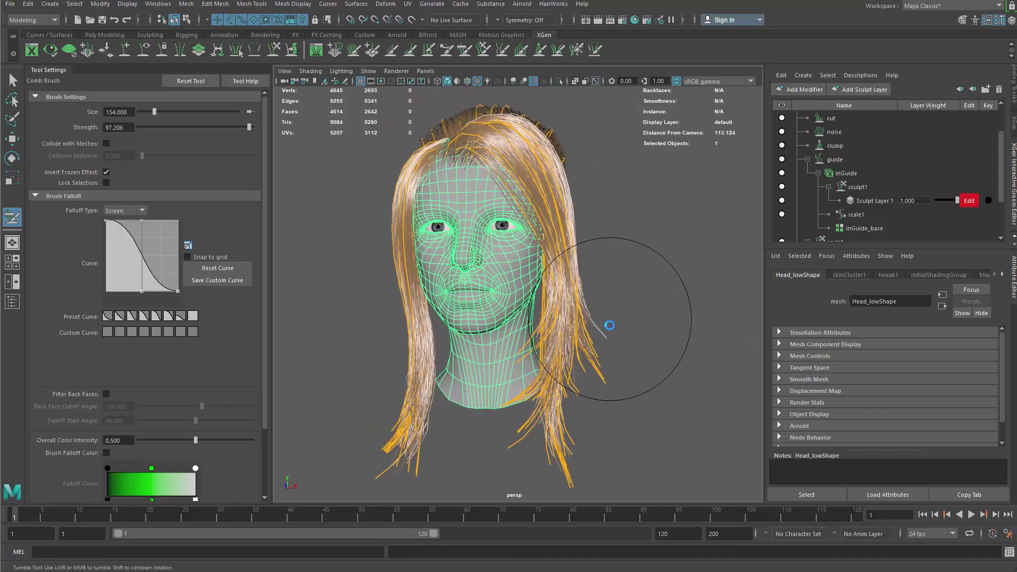
middle_click_drag(521, 164, 551, 275, "alt")
left_click_drag(551, 275, 431, 306, "alt")
left_click_drag(589, 250, 583, 249, "alt")
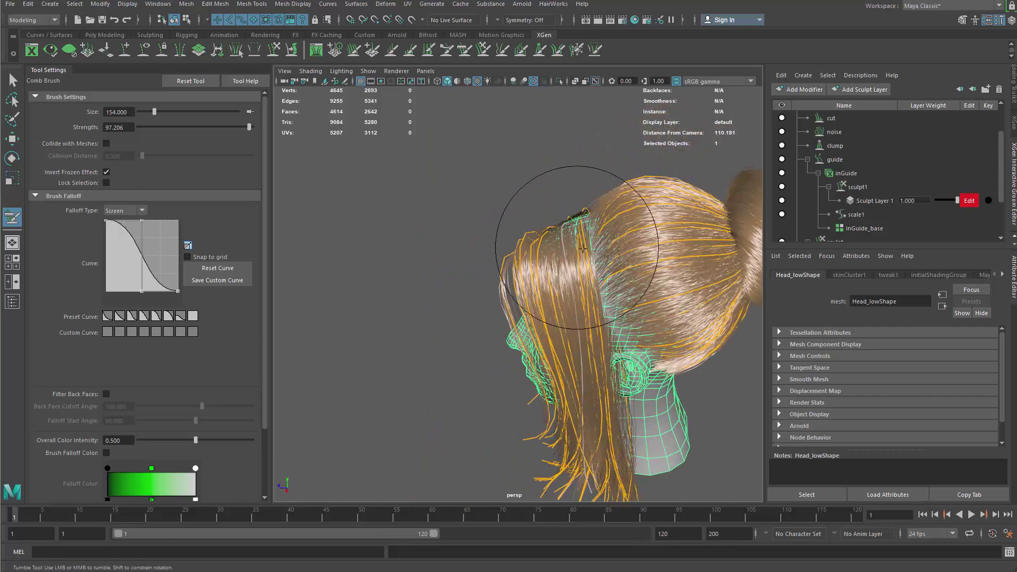
mouse_move(624, 216)
left_mouse_down("alt")
mouse_move(681, 277)
mouse_move(648, 300)
mouse_move(596, 371)
left_mouse_up("alt")
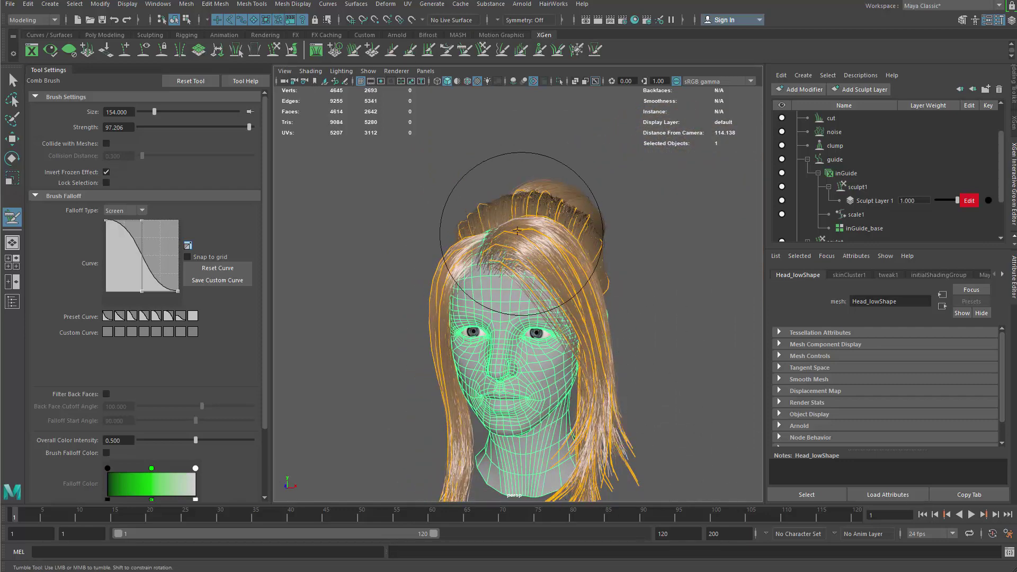
mouse_move(601, 295)
left_mouse_down("alt")
mouse_move(506, 416)
mouse_move(573, 364)
mouse_move(608, 381)
left_mouse_up("alt")
left_click_drag(559, 407, 592, 361, "alt")
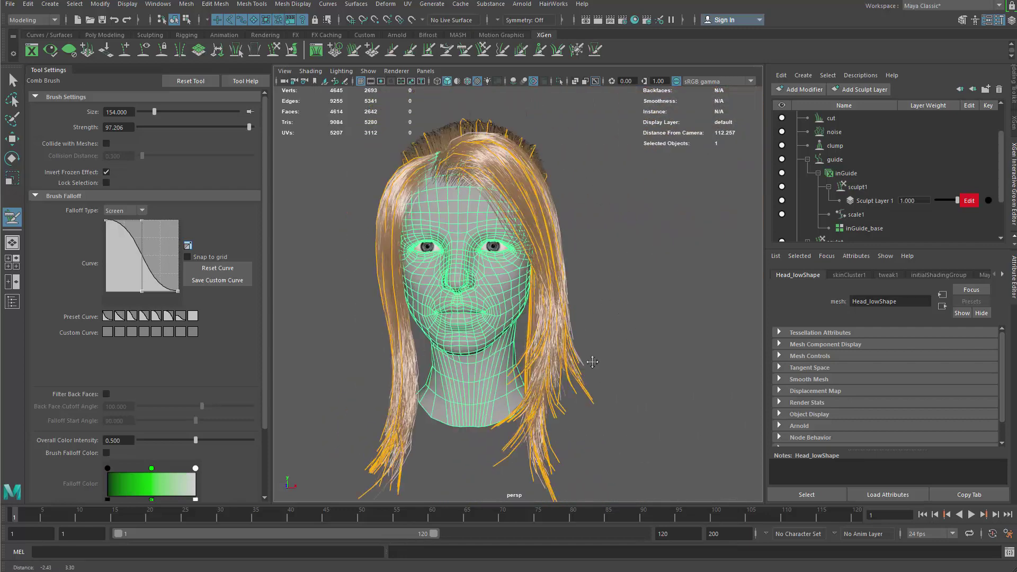
middle_click_drag(593, 362, 613, 399, "alt")
left_click_drag(530, 223, 466, 260, "alt")
right_click_drag(487, 265, 568, 266, "alt")
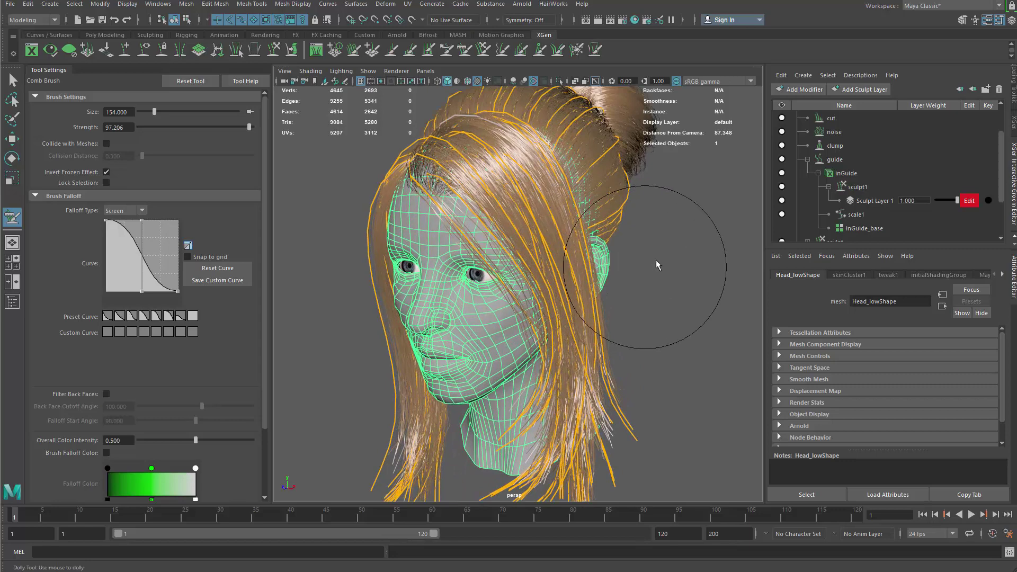
- Leave the Comb brush, deselect the head mesh and collapse the guide modifier
key("q")
left_click(630, 282)
mouse_move(630, 281)
left_mouse_down("alt")
mouse_move(496, 275)
mouse_move(675, 288)
mouse_move(645, 236)
left_mouse_up("alt")
left_click(807, 160)
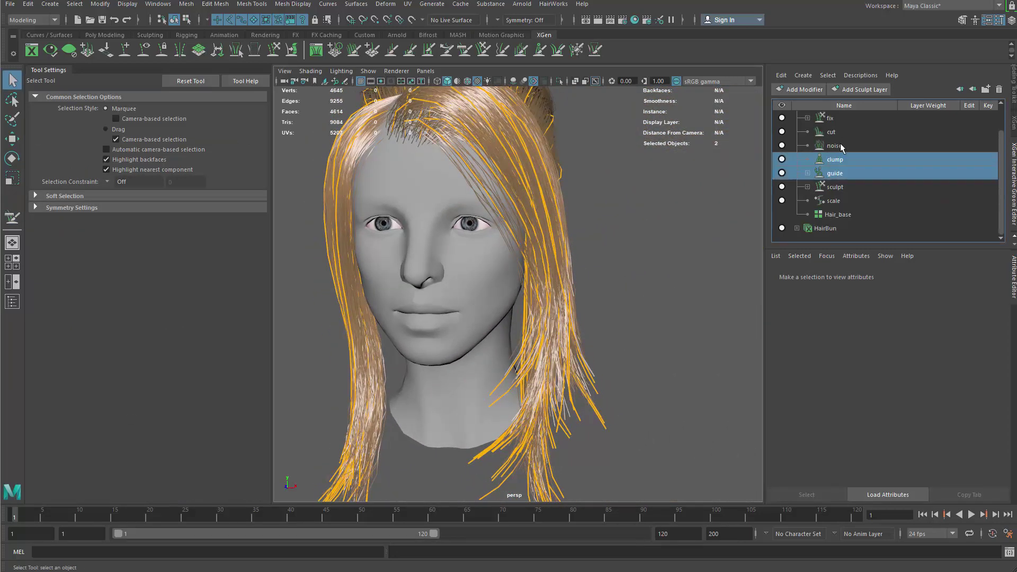
- Expand the fix sculpt modifier and add a second sculpt layer to it as the layer being edited
left_click(830, 117)
left_click(808, 118)
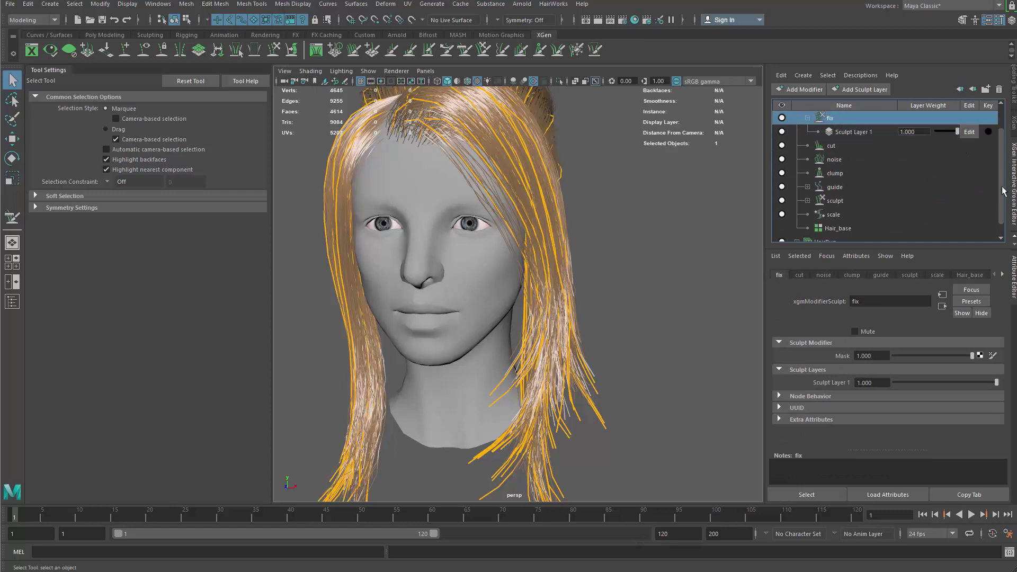
left_click_drag(1003, 192, 1007, 144)
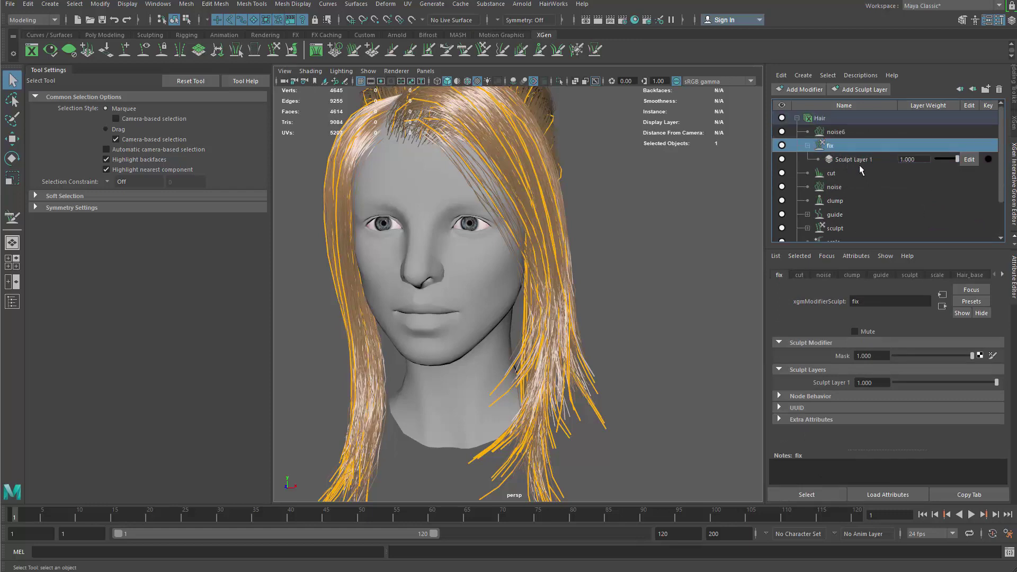
left_click(864, 89)
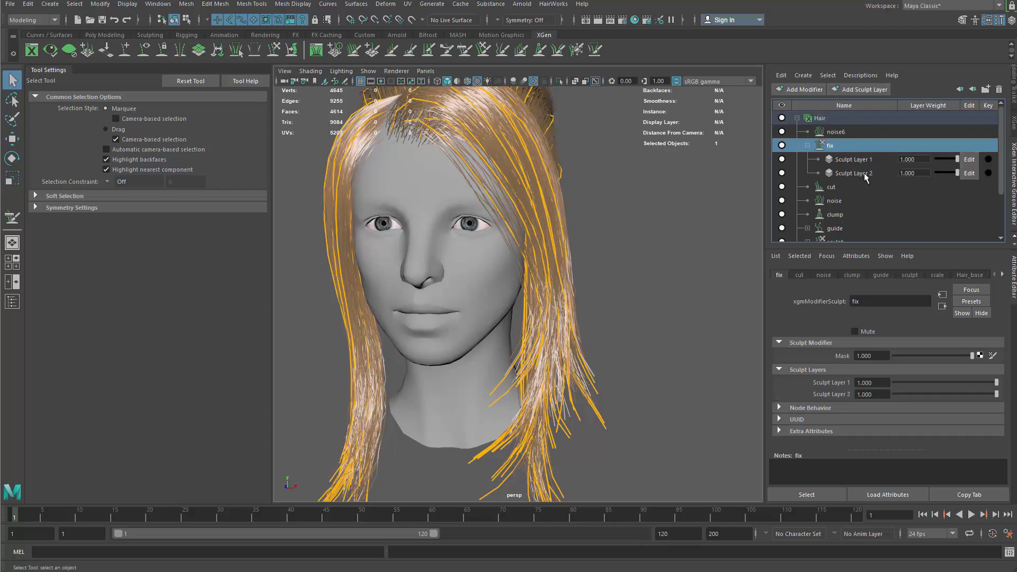
left_click(865, 174)
left_click_drag(566, 287, 708, 223, "alt")
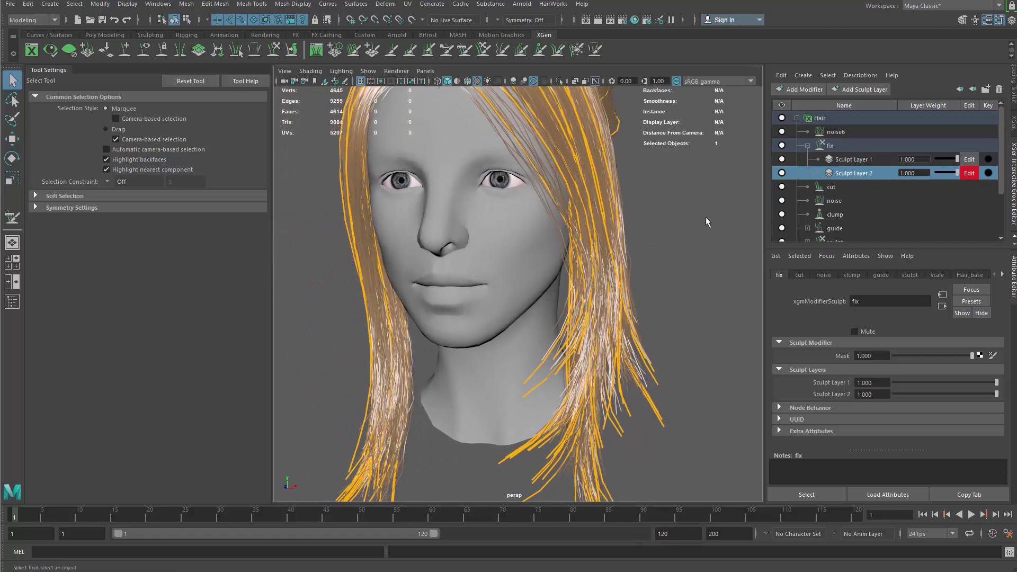
- Expand the guide modifier and hide its inGuide description
left_click(807, 228)
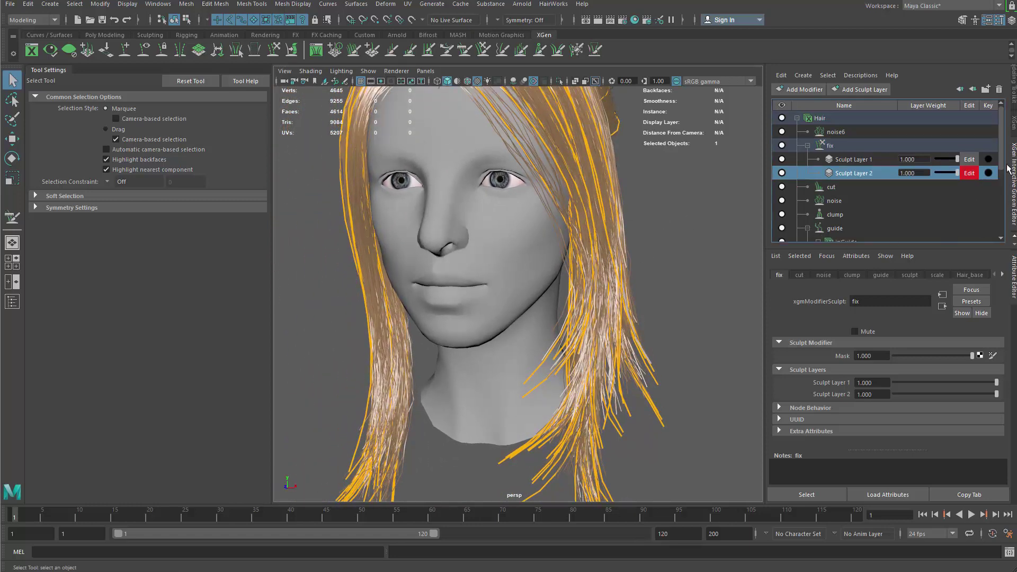
scroll(986, 185, "down", 5)
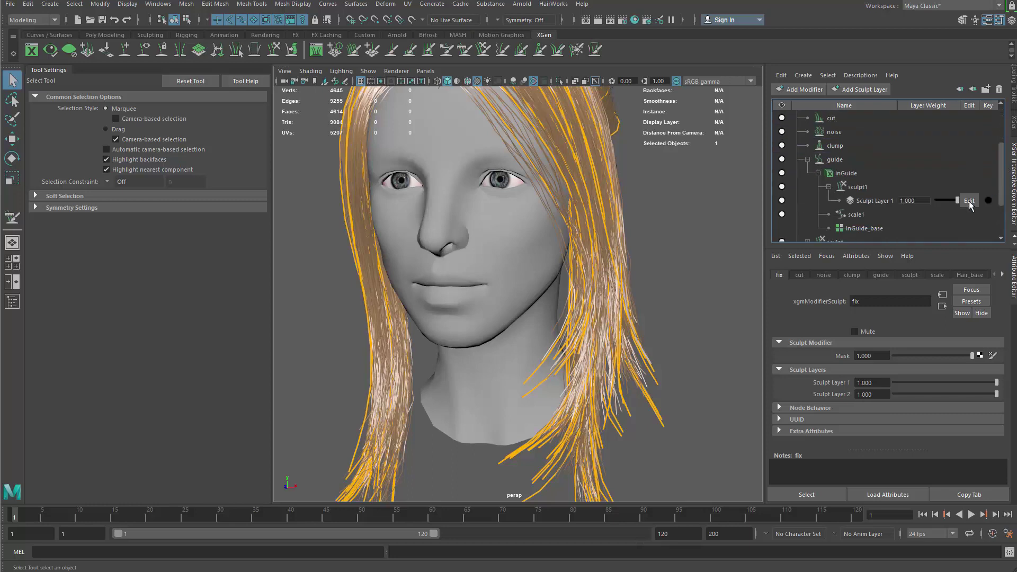
left_click(782, 174)
- Activate the Comb brush for sculpting the hair itself around the front strands
left_click_drag(593, 275, 492, 255, "alt")
right_click(484, 252, "shift")
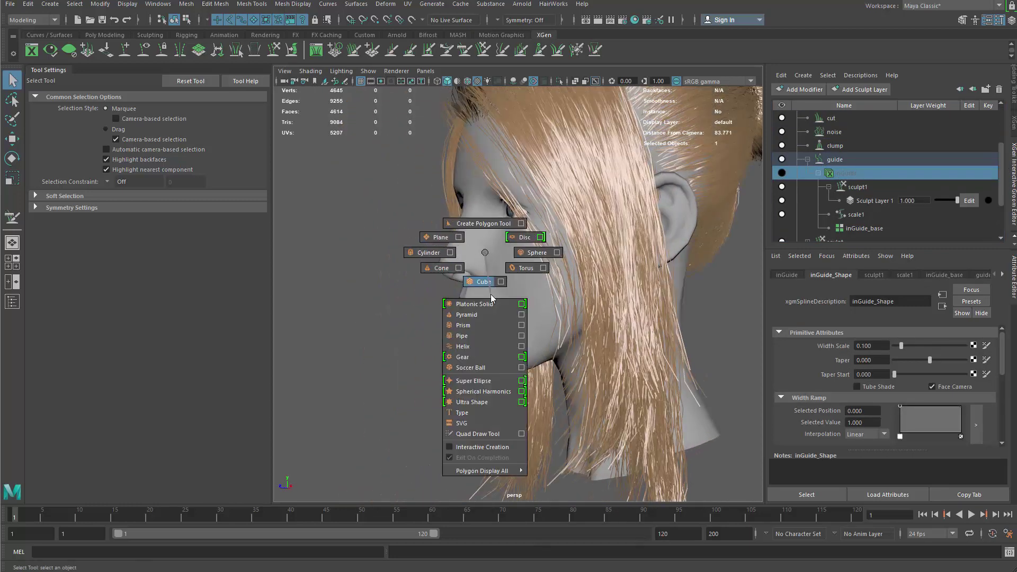
left_click(483, 253)
left_click(596, 52)
left_click(540, 53)
left_click_drag(455, 245, 509, 245, "alt")
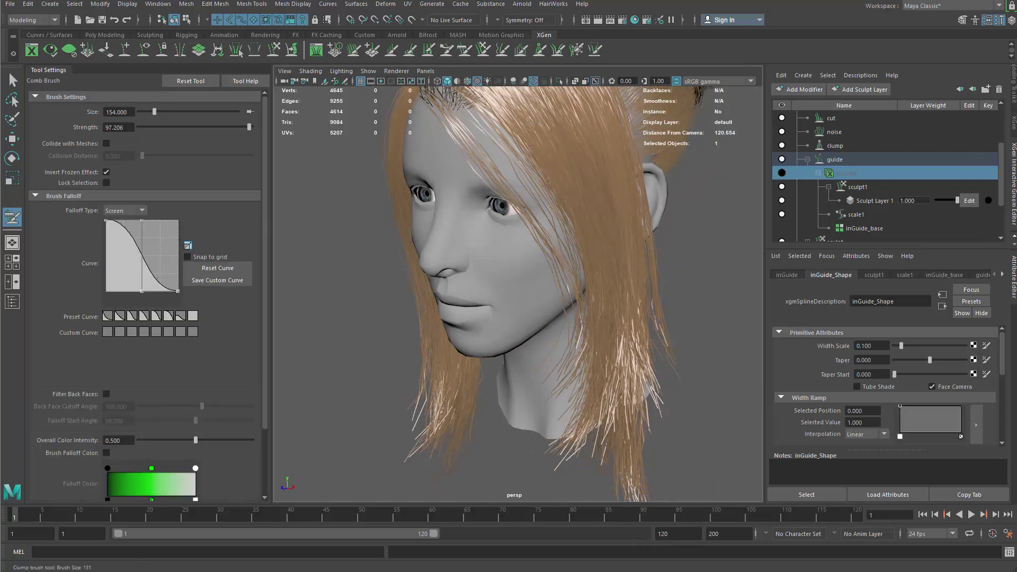
- Freeze the thin front strand running from the parting past the eye, and return to the Comb brush at size 100
right_click_drag(552, 186, 476, 153, "shift")
mouse_move(503, 222)
left_mouse_down("alt")
mouse_move(522, 227)
mouse_move(490, 227)
mouse_move(532, 235)
left_mouse_up("alt")
key("b")
mouse_move(549, 282)
left_mouse_down("alt")
mouse_move(712, 268)
mouse_move(642, 204)
mouse_move(551, 254)
left_mouse_up("alt")
right_click(643, 207)
left_click(647, 225)
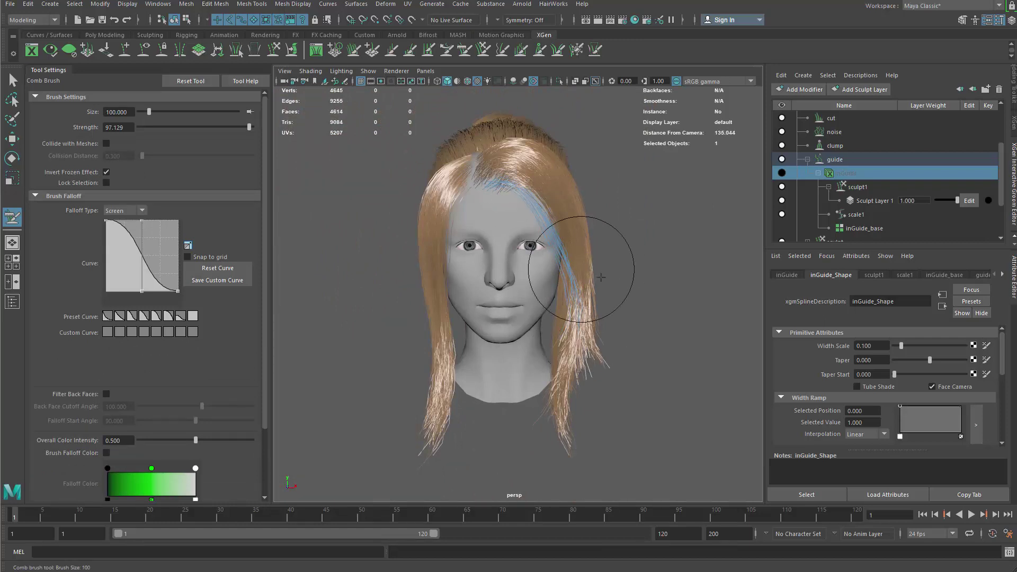
- Try combing the frozen front strand over the forehead with the brush enlarged to 122, and undo the stroke
left_click_drag(600, 277, 603, 328, "alt")
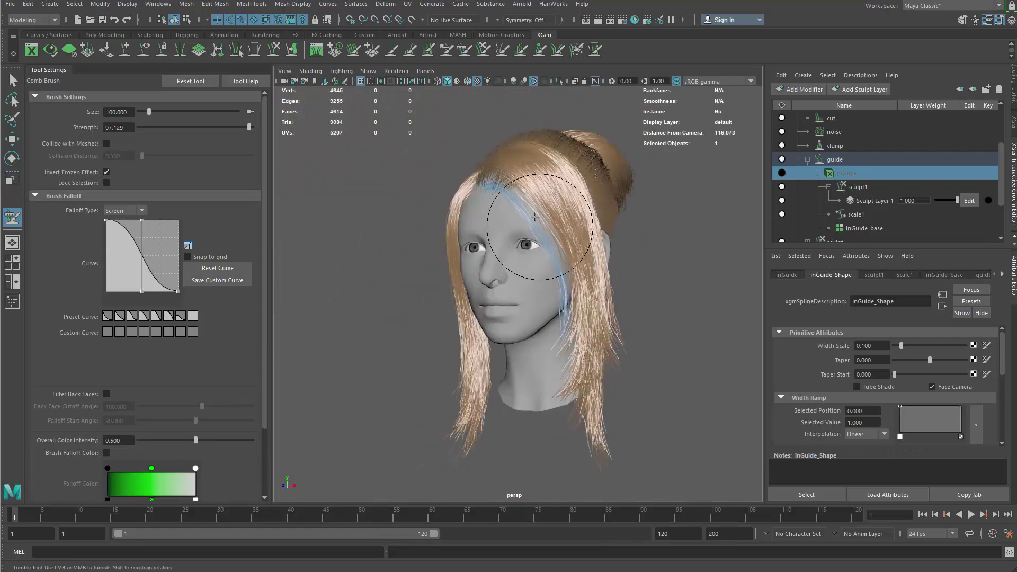
left_click_drag(534, 217, 495, 194, "alt")
left_click_drag(557, 275, 553, 320, "alt")
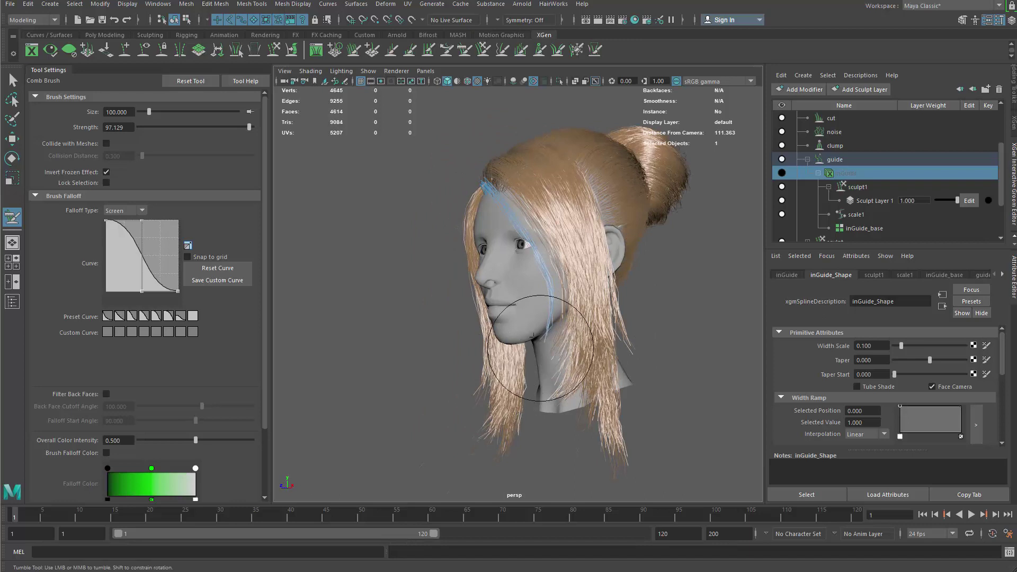
left_click_drag(483, 193, 521, 246, "alt")
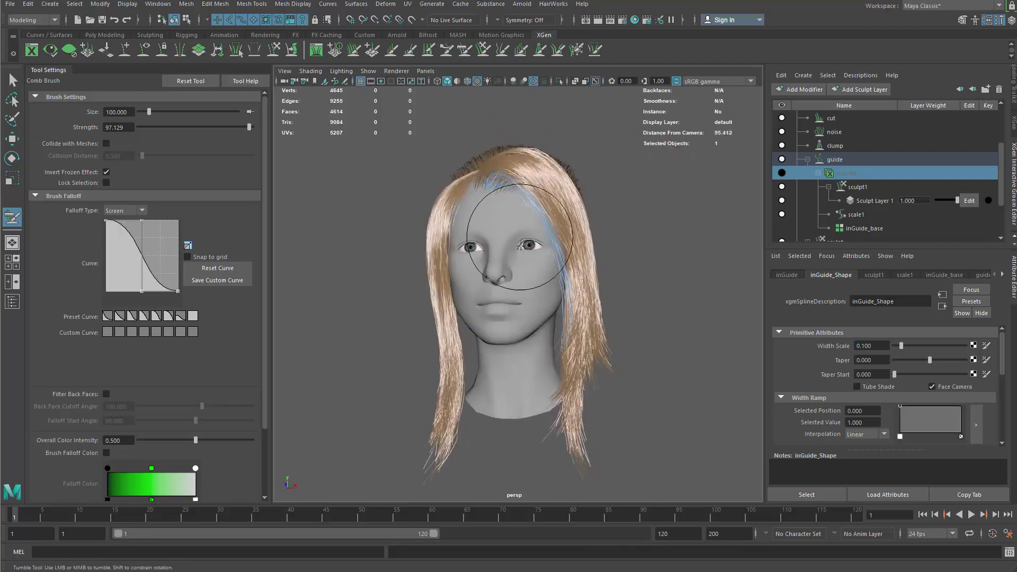
left_click_drag(597, 318, 552, 282, "alt")
left_click_drag(508, 215, 556, 197)
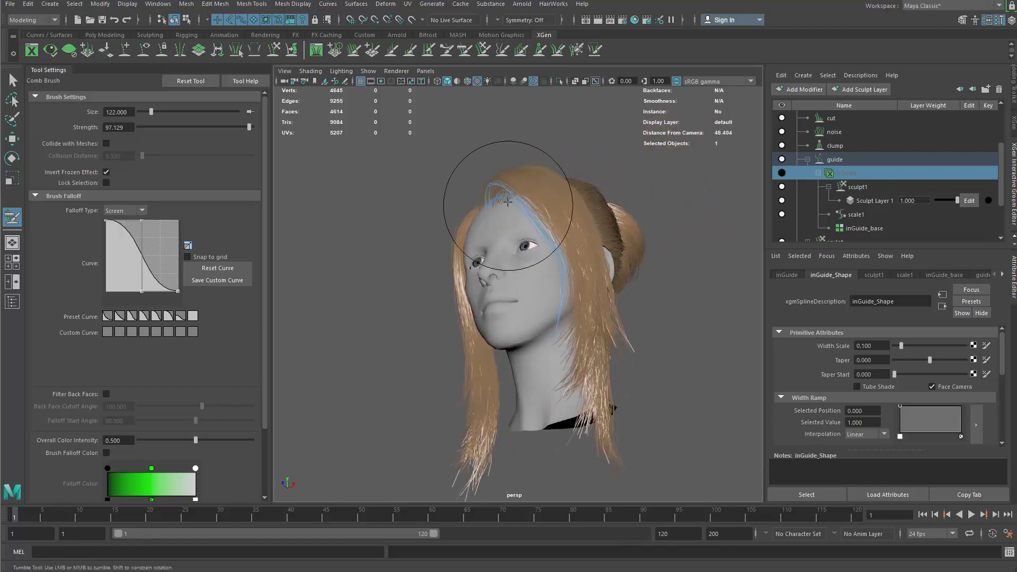
left_click_drag(555, 236, 581, 236, "alt")
key("ctrl+z")
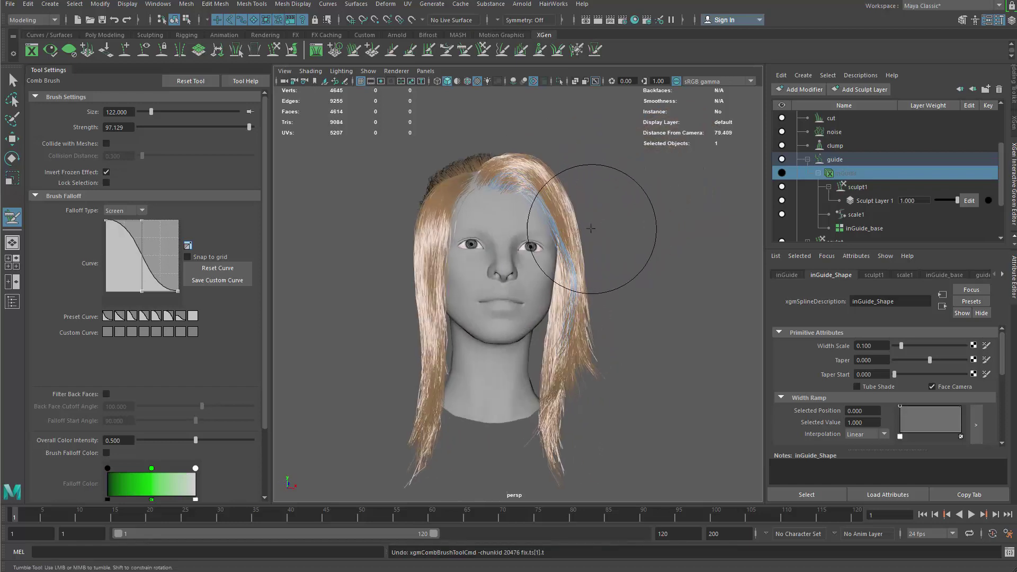
left_click_drag(593, 241, 551, 255, "alt")
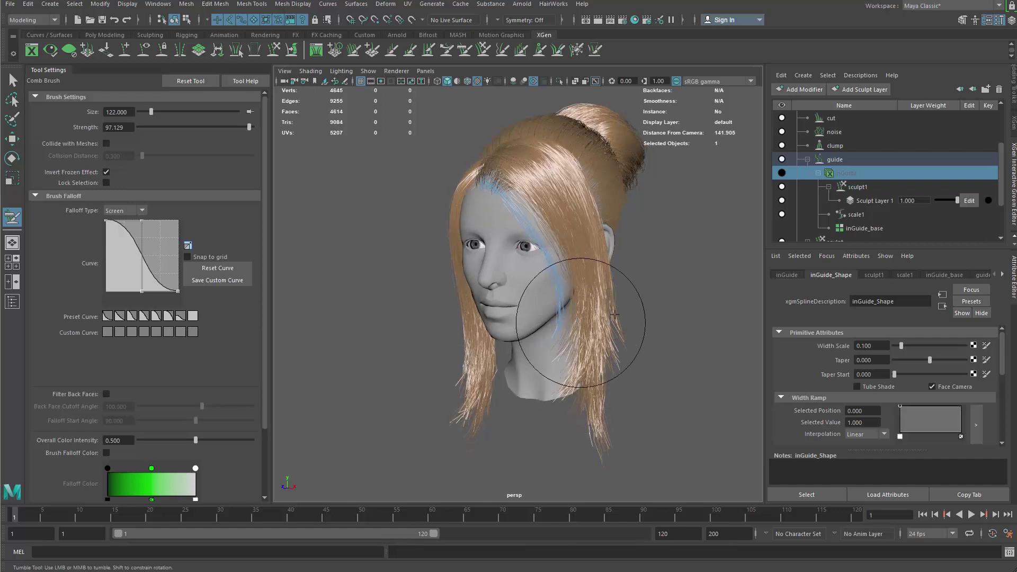
- Mute and unmute the noise6 modifier to compare the hair, and reselect Sculpt Layer 2 of the fix modifier
scroll(841, 214, "down", 2)
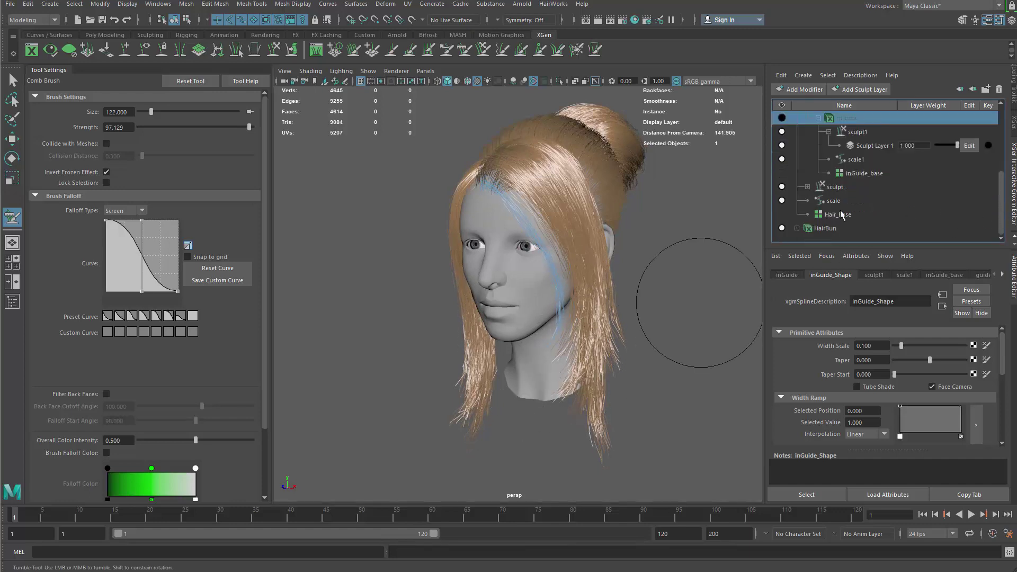
left_click_drag(1006, 196, 1006, 151)
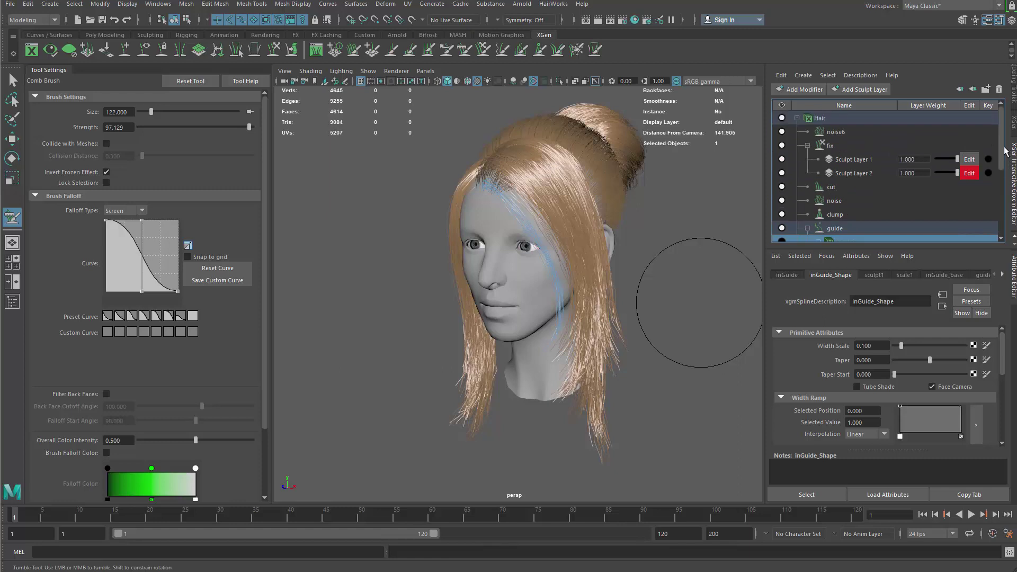
left_click(807, 146)
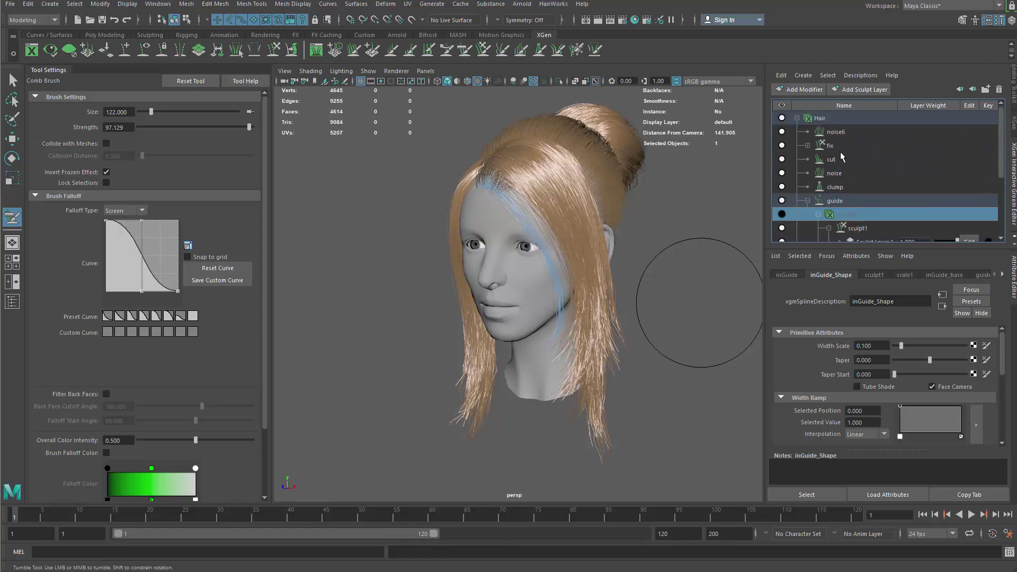
left_click(807, 145)
left_click(784, 132)
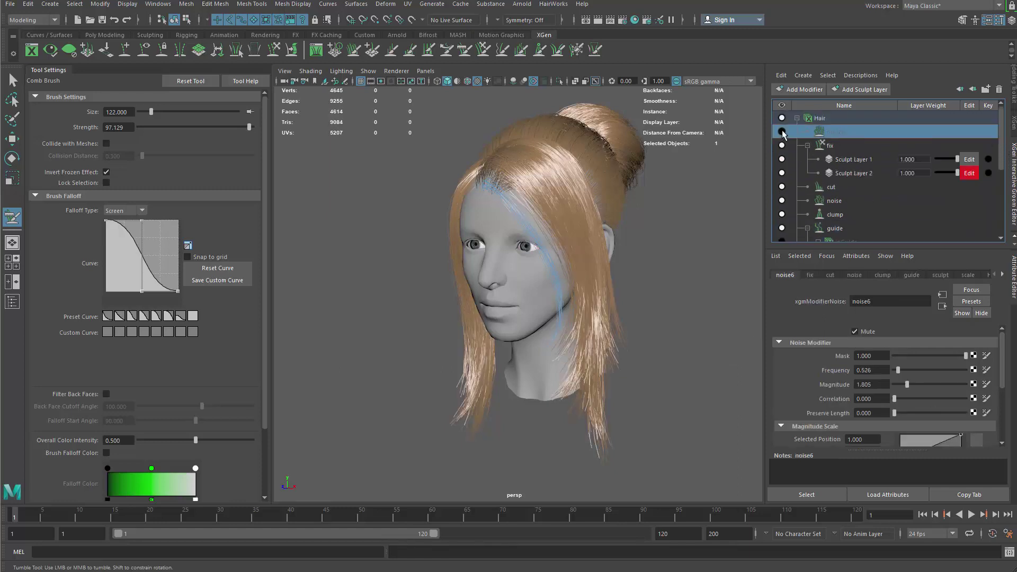
left_click(869, 175)
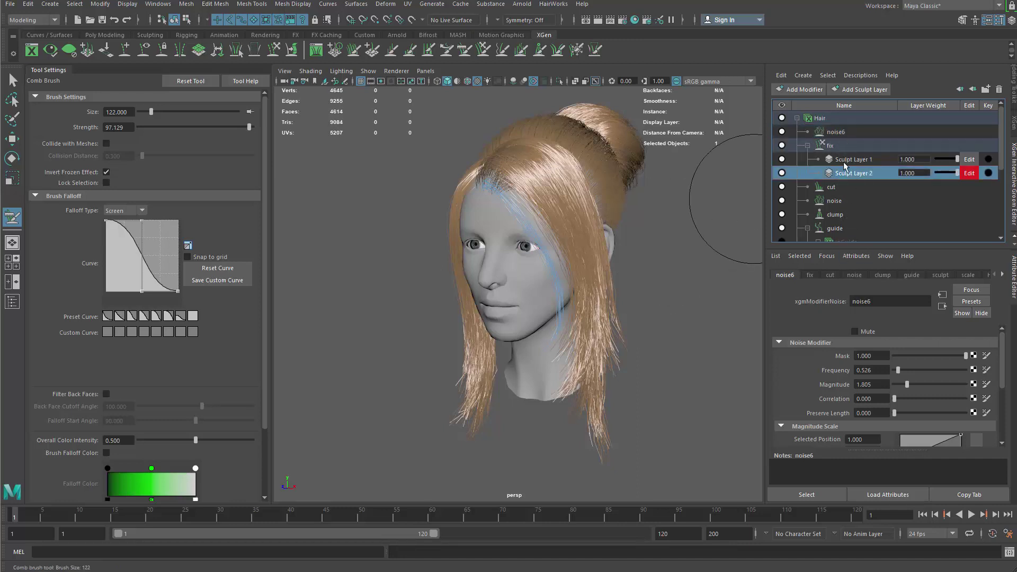
- Comb the frozen front strand along the cheek with the brush reduced to size 49, and undo the last stroke
left_click_drag(590, 317, 577, 324, "alt")
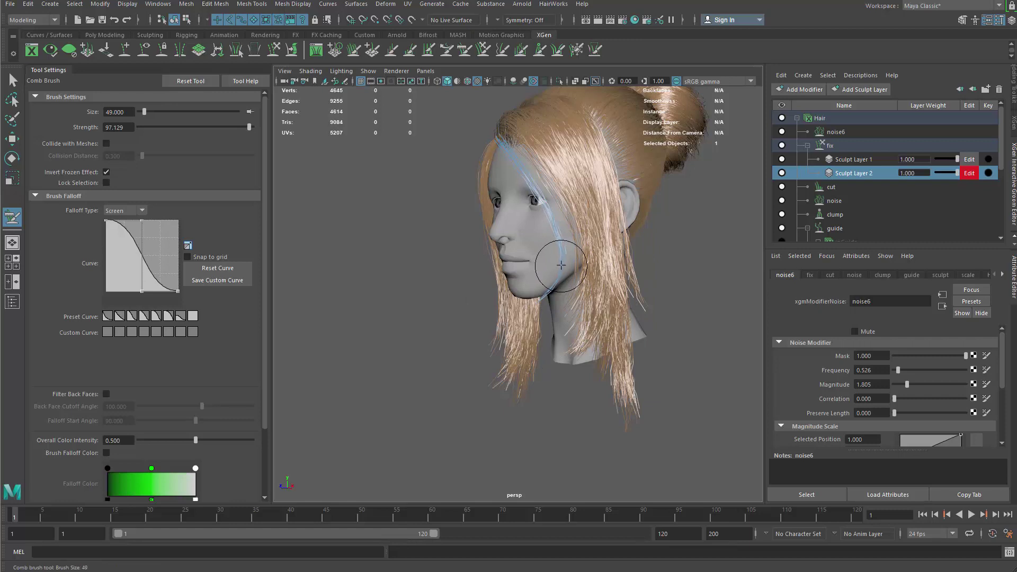
left_click_drag(585, 298, 684, 285, "alt")
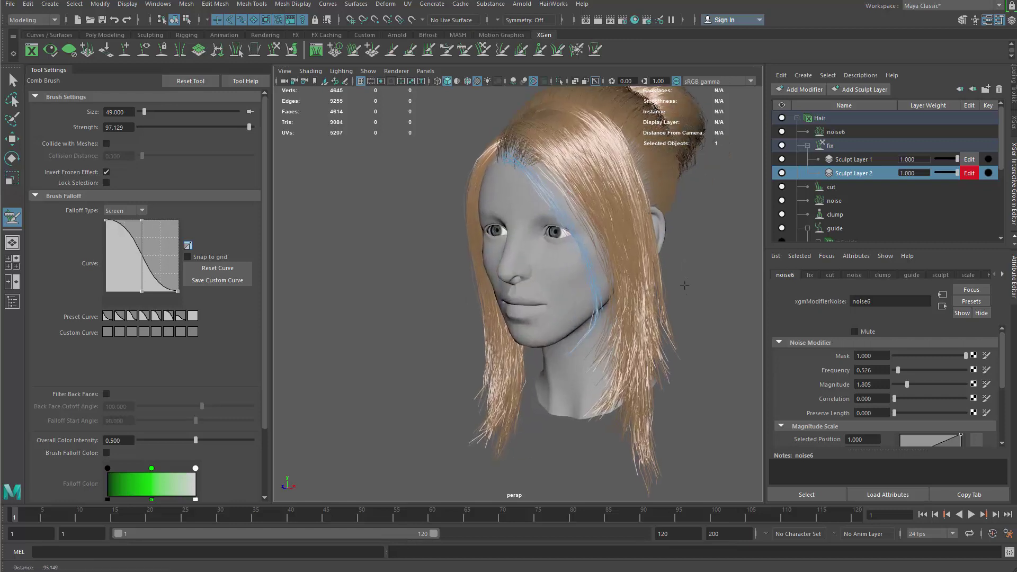
left_click_drag(598, 278, 632, 265, "alt")
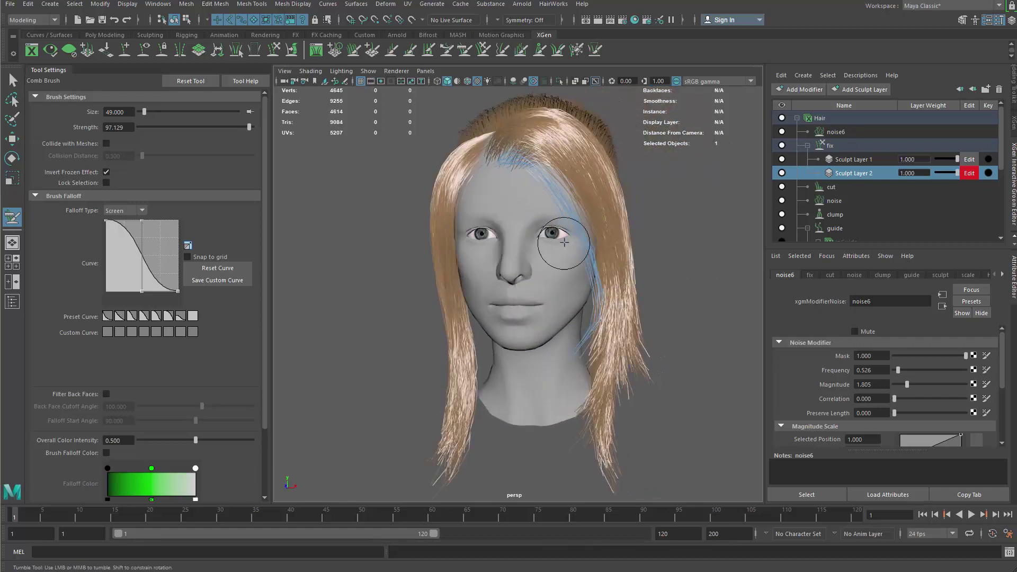
key("ctrl+z")
mouse_move(579, 311)
left_mouse_down("alt")
mouse_move(560, 334)
mouse_move(556, 291)
mouse_move(579, 306)
mouse_move(536, 291)
mouse_move(586, 297)
mouse_move(559, 294)
left_mouse_up("alt")
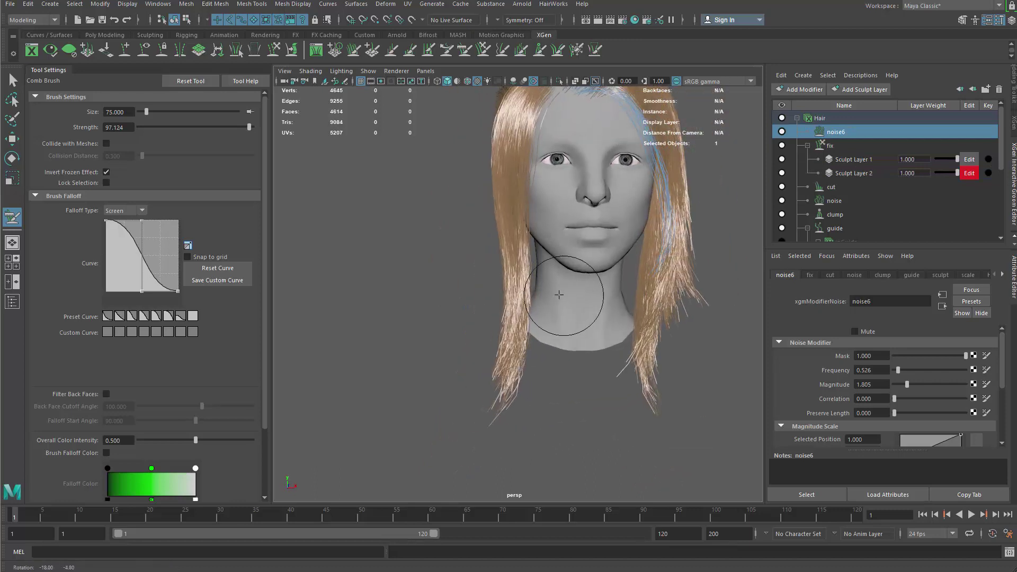
- Unfreeze the front strand and freeze a thin lengthwise strand in the opposite side hair with the Freeze brush at size 34
middle_click_drag(487, 354, 601, 188, "alt")
right_click_drag(562, 222, 582, 263, "alt")
middle_click_drag(581, 264, 565, 375, "alt")
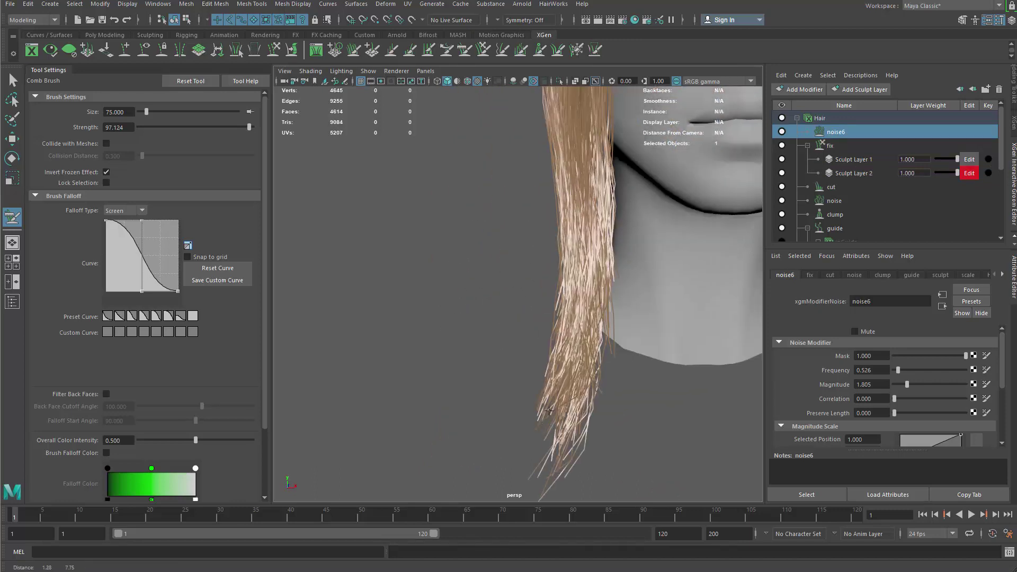
right_click_drag(566, 374, 541, 271, "alt")
middle_click_drag(540, 271, 627, 213, "alt")
right_click_drag(623, 211, 580, 193)
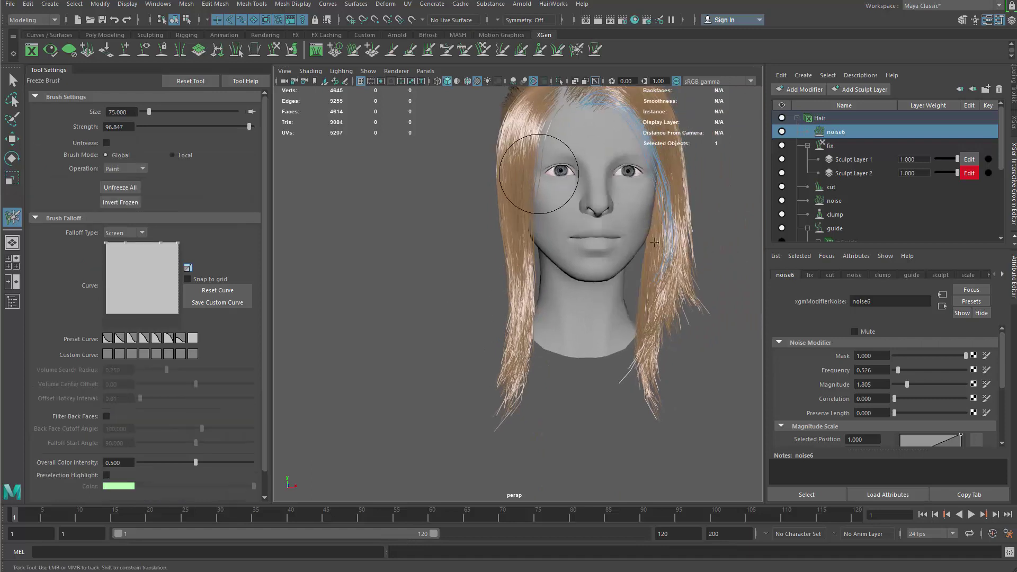
middle_click_drag(534, 326, 562, 244, "alt")
right_click_drag(563, 244, 587, 236, "alt")
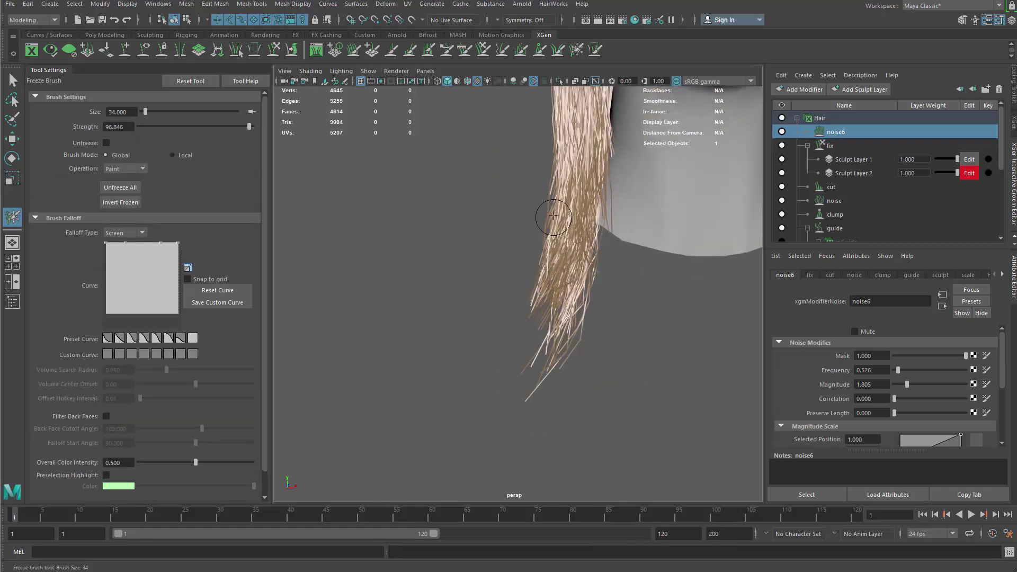
mouse_move(550, 296)
left_mouse_down("alt")
mouse_move(572, 302)
mouse_move(548, 291)
left_mouse_up("alt")
middle_click_drag(548, 290, 535, 371, "alt")
right_click_drag(535, 371, 445, 227, "alt")
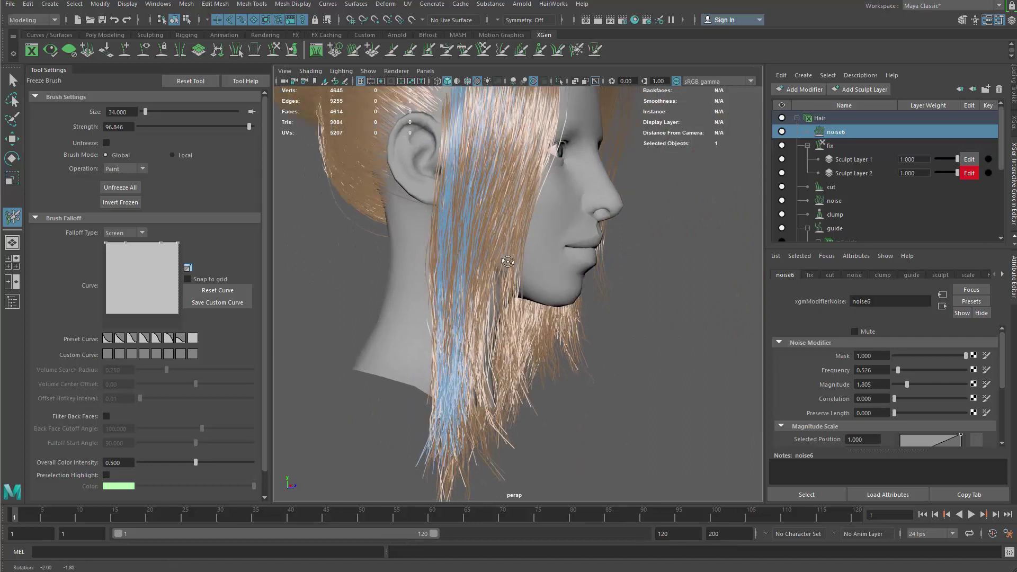
left_click_drag(445, 228, 454, 221, "alt")
left_click_drag(437, 187, 440, 190, "ctrl")
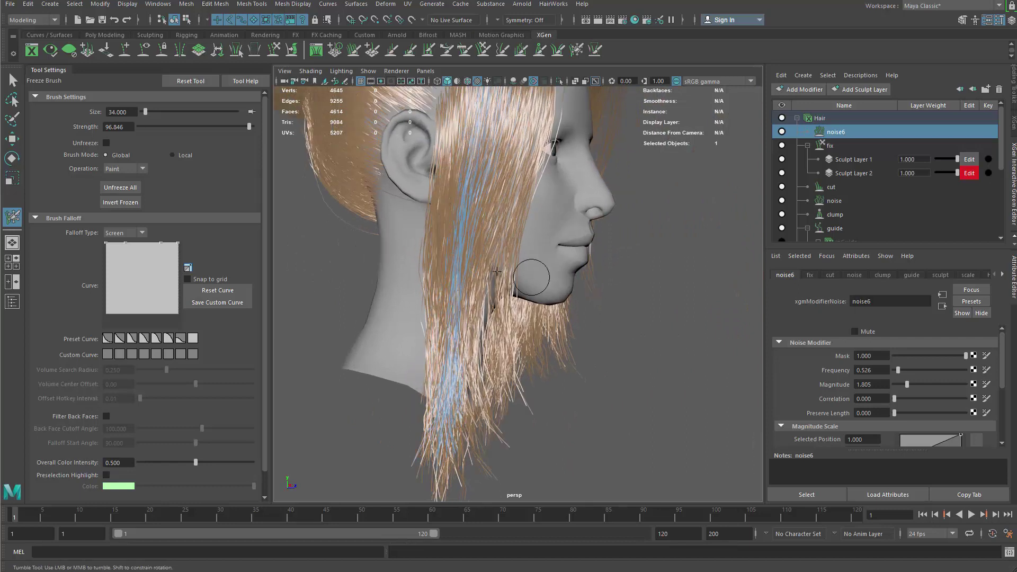
- Comb the frozen side strand outward from the rest of the hair, flicking its tip out, with the Comb brush enlarged to size 96
left_click_drag(497, 271, 471, 275, "alt")
middle_click_drag(498, 323, 508, 241, "alt")
left_click_drag(508, 240, 476, 252, "alt")
right_click_drag(511, 238, 512, 268)
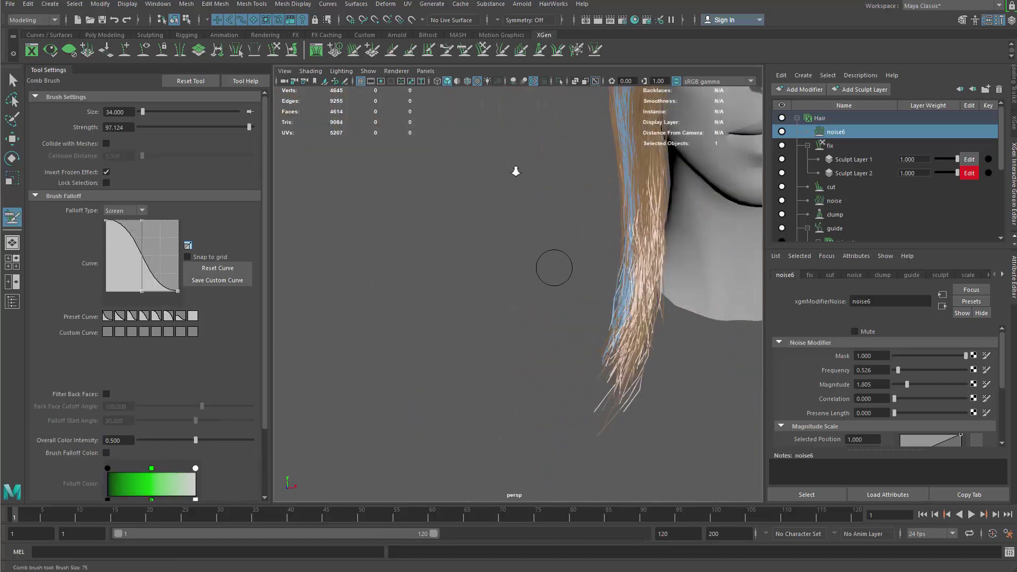
right_click_drag(516, 171, 575, 201, "alt")
middle_click_drag(642, 322, 582, 230, "alt")
key("b")
left_click_drag(582, 230, 601, 230)
mouse_move(562, 254)
right_mouse_down("alt")
mouse_move(546, 318)
mouse_move(567, 261)
mouse_move(555, 245)
right_mouse_up("alt")
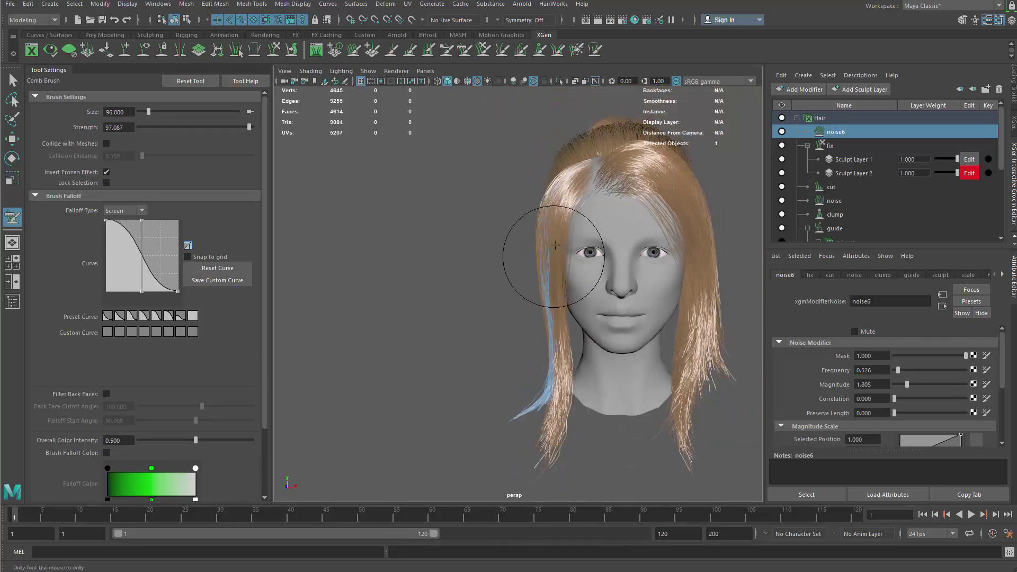
mouse_move(577, 203)
left_mouse_down("alt")
mouse_move(563, 186)
mouse_move(570, 371)
mouse_move(575, 202)
mouse_move(511, 364)
left_mouse_up("alt")
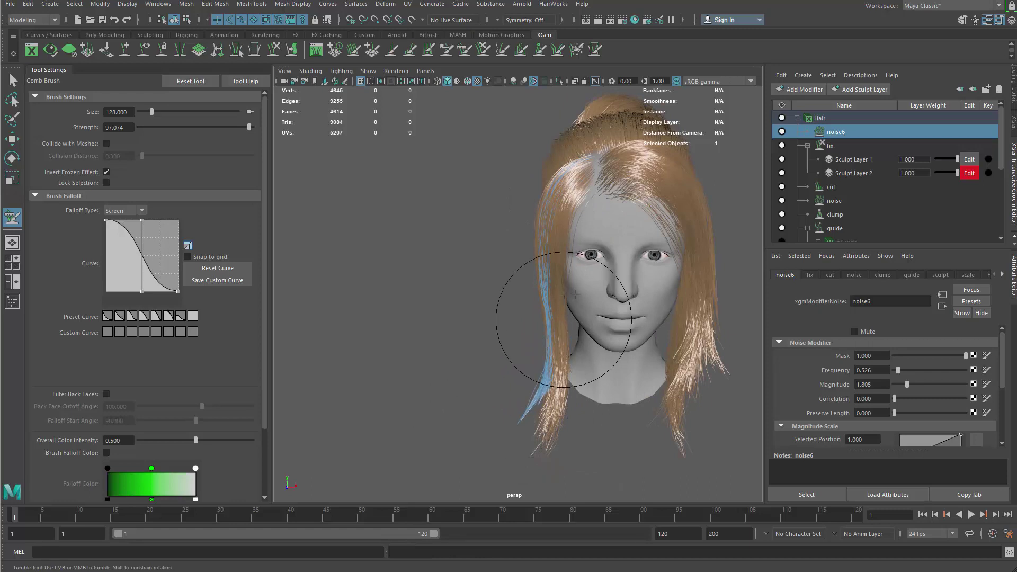
- Examine the combed side strand from the side and front of the head, and deselect the hair
left_click_drag(583, 216, 672, 248, "alt")
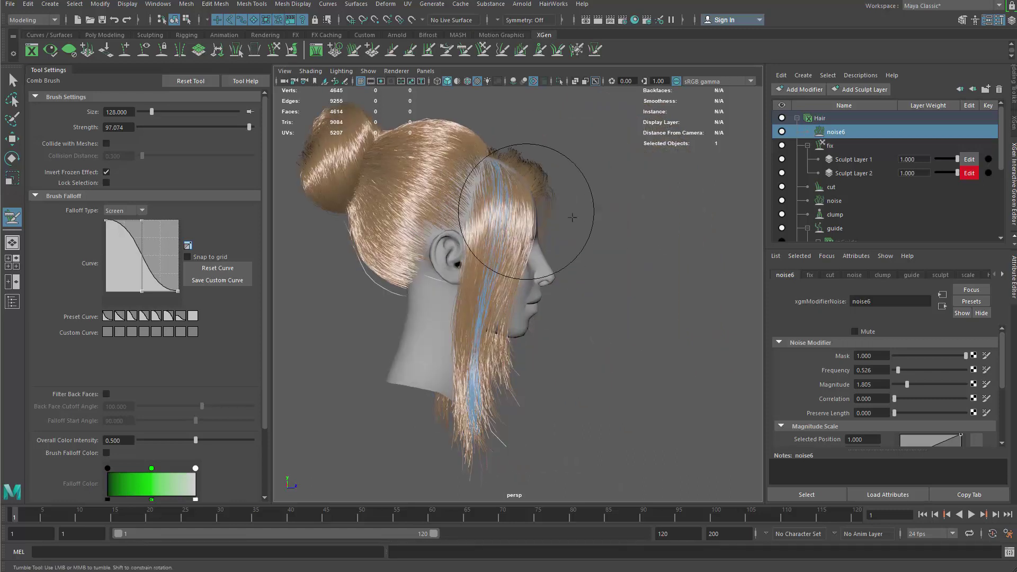
left_click_drag(570, 217, 505, 241, "alt")
left_click_drag(573, 257, 551, 245, "alt")
middle_click_drag(574, 241, 540, 265, "alt")
mouse_move(540, 266)
left_mouse_down("alt")
mouse_move(534, 249)
mouse_move(478, 317)
mouse_move(535, 275)
left_mouse_up("alt")
key("q")
left_click(688, 255)
mouse_move(688, 255)
left_mouse_down("alt")
mouse_move(615, 308)
mouse_move(691, 272)
mouse_move(395, 277)
mouse_move(610, 277)
mouse_move(658, 221)
mouse_move(675, 239)
left_mouse_up("alt")
- Unfreeze the combed side strand and return to the Comb brush at size 199
right_click(498, 237, "shift")
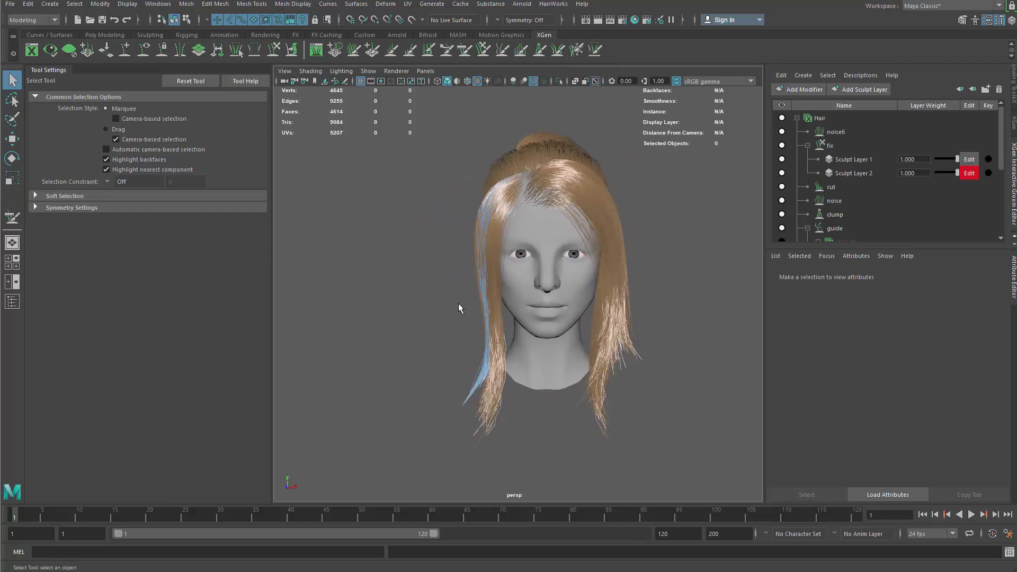
left_click_drag(460, 272, 519, 335, "ctrl")
right_click(657, 224, "shift")
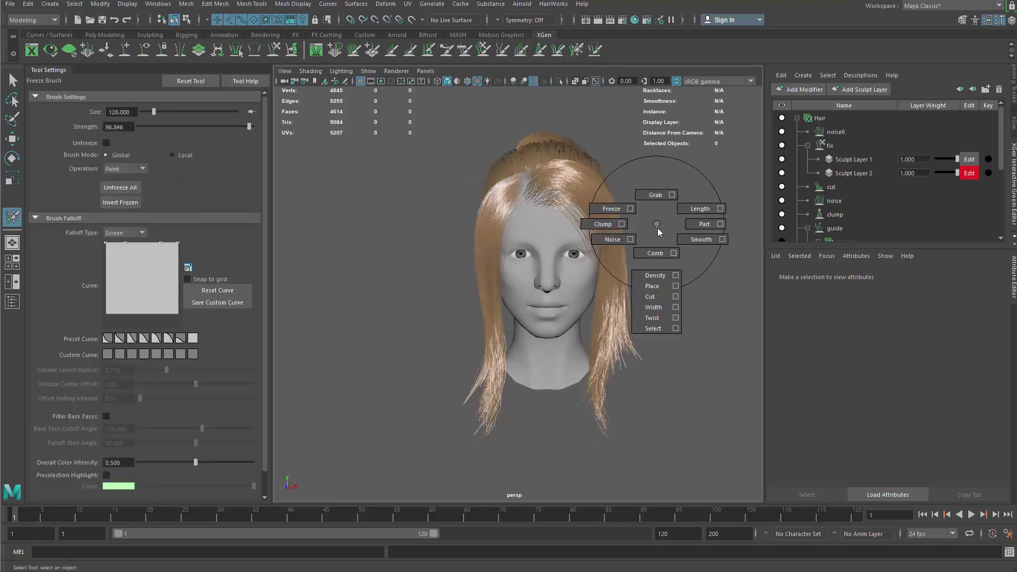
left_click(661, 258)
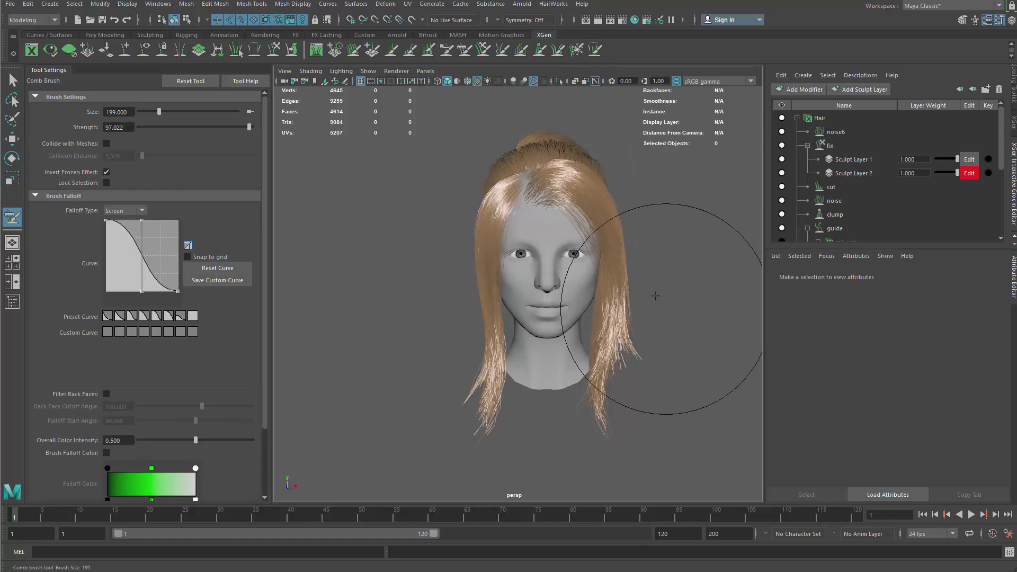
left_click_drag(655, 296, 640, 281, "alt")
- Freeze the whole fuller front section beside the parting and comb it closer to the head, enlarging the Comb brush to size 210
right_click(653, 267, "shift")
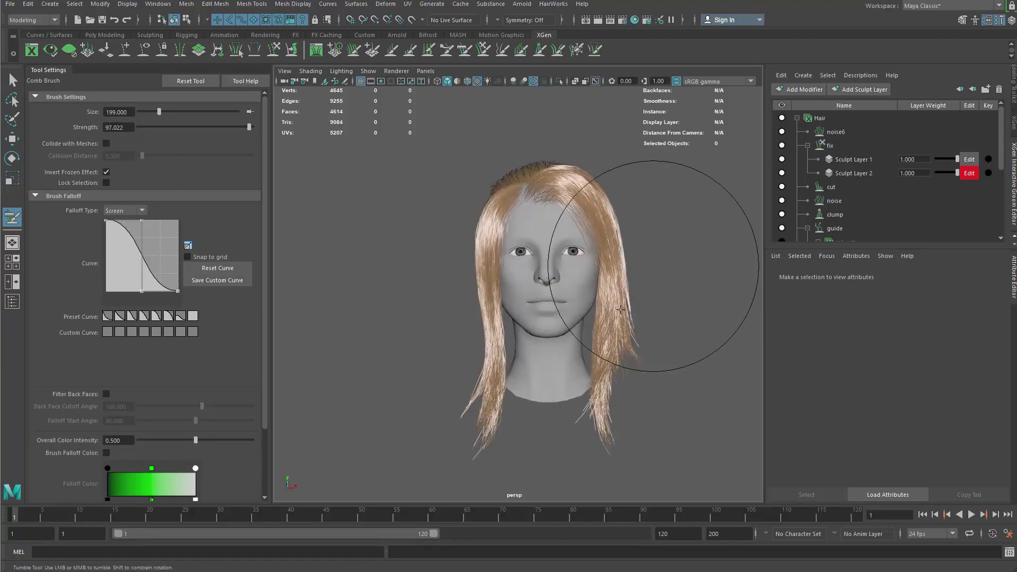
right_click(682, 263)
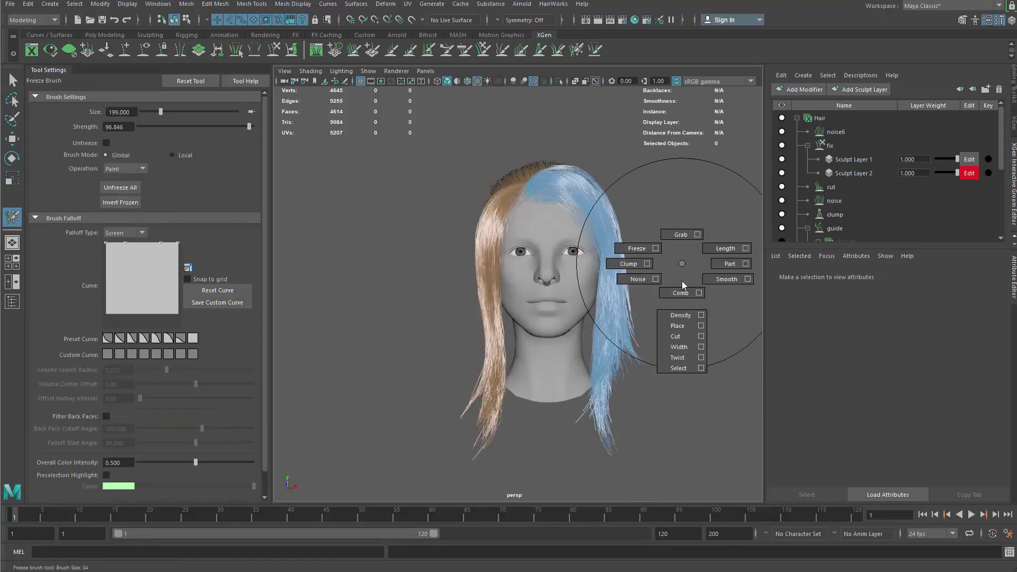
left_click(682, 290)
left_click_drag(631, 327, 634, 295)
left_click_drag(570, 195, 533, 194)
key("b")
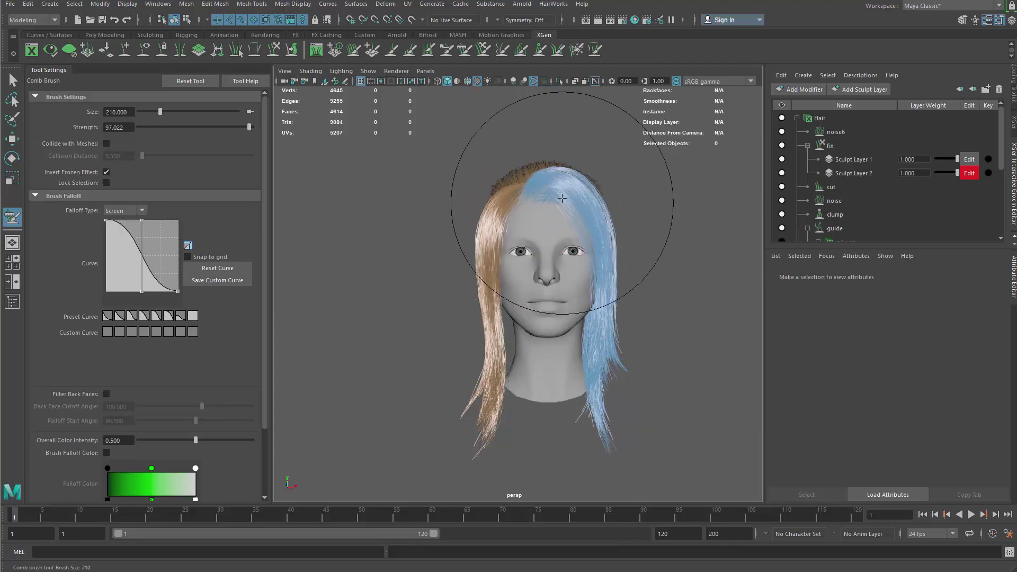
mouse_move(567, 397)
left_mouse_down("alt")
mouse_move(586, 298)
mouse_move(503, 294)
left_mouse_up("alt")
- Try an additional freeze stroke on the hair at brush size 75, undo it, and return to the Comb brush
key("b")
mouse_move(547, 230)
left_mouse_down()
mouse_move(506, 232)
mouse_move(526, 223)
mouse_move(515, 225)
left_mouse_up()
right_click_drag(649, 264, 631, 262)
left_click_drag(598, 242, 493, 205, "alt")
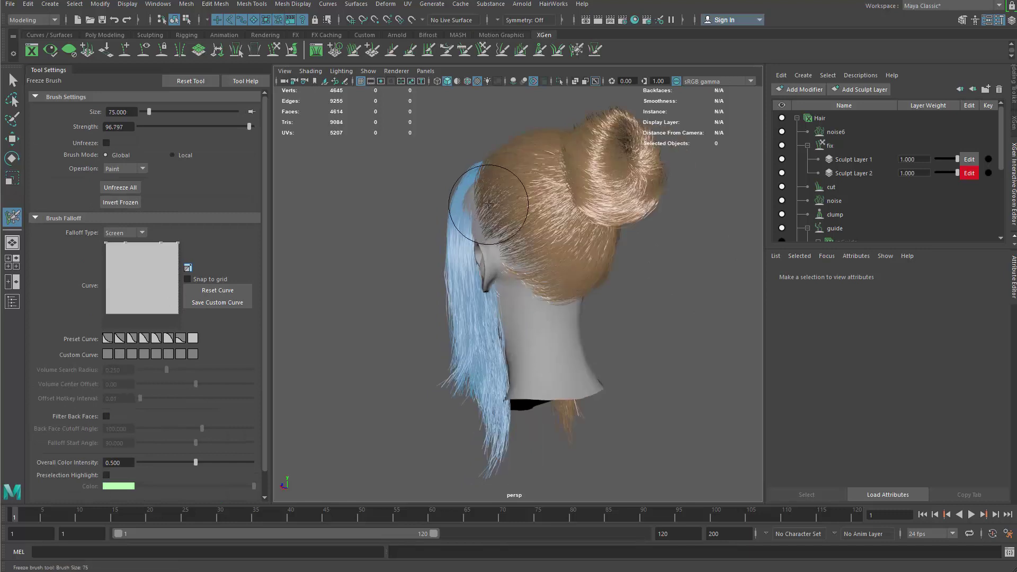
right_click_drag(559, 211, 486, 193)
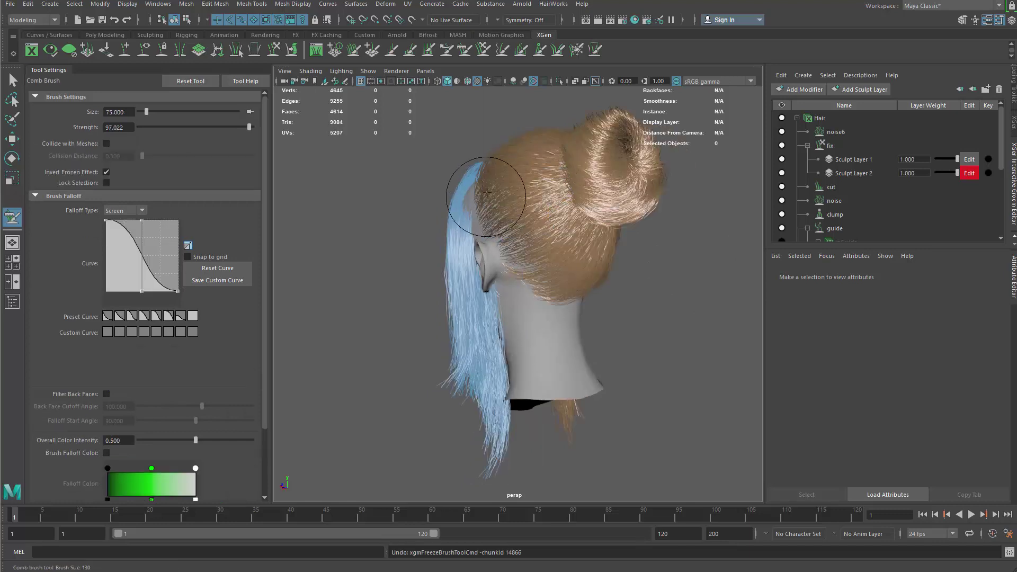
- Comb the hair around the parting above the forehead with the brush at size 133, and undo the last stroke
mouse_move(503, 210)
left_mouse_down("alt")
mouse_move(482, 205)
mouse_move(602, 241)
mouse_move(647, 229)
mouse_move(656, 196)
mouse_move(534, 223)
left_mouse_up("alt")
right_click_drag(534, 223, 559, 169, "alt")
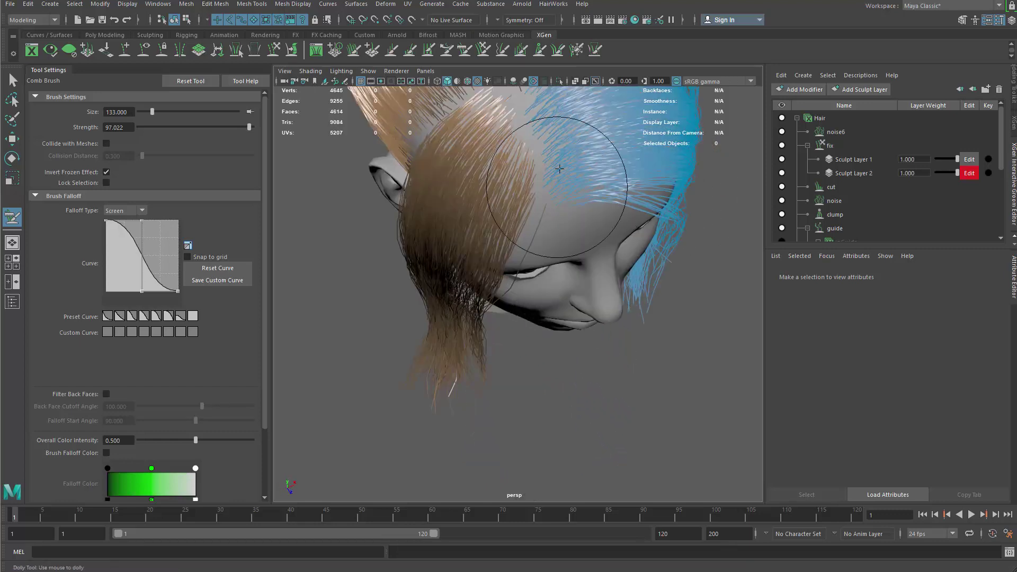
mouse_move(533, 153)
left_mouse_down("alt")
mouse_move(570, 228)
mouse_move(540, 137)
left_mouse_up("alt")
mouse_move(529, 177)
left_mouse_down("alt")
mouse_move(559, 153)
mouse_move(611, 212)
left_mouse_up("alt")
key("ctrl+z")
right_click_drag(675, 245, 638, 230, "alt")
middle_click_drag(638, 229, 667, 224, "alt")
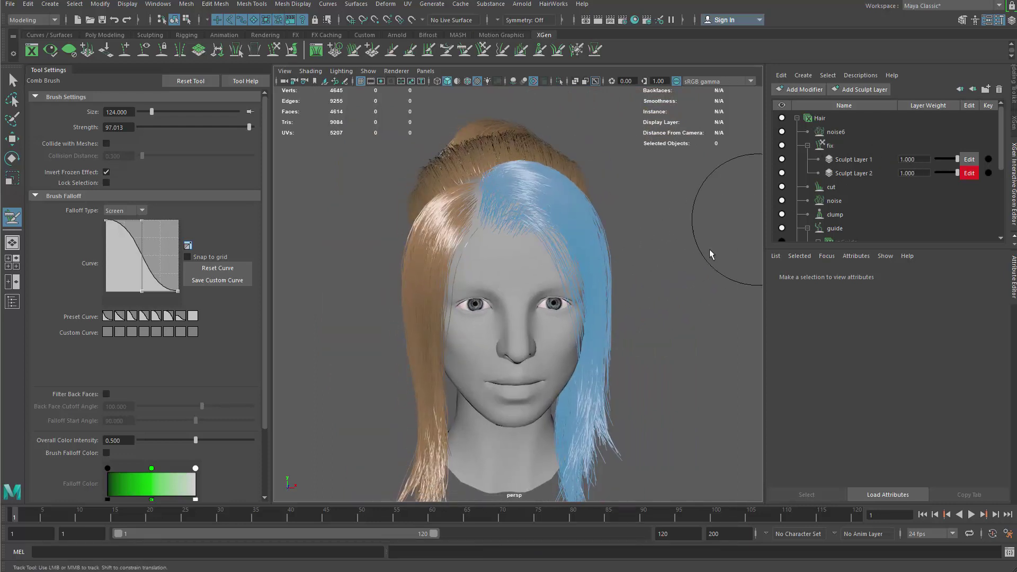
- Unfreeze the front hair section and return to the Select tool to view the whole hairstyle
scroll(689, 254, "down", 3)
key("q")
mouse_move(638, 269)
left_mouse_down("alt")
mouse_move(630, 227)
mouse_move(666, 233)
left_mouse_up("alt")
right_click(665, 235, "shift")
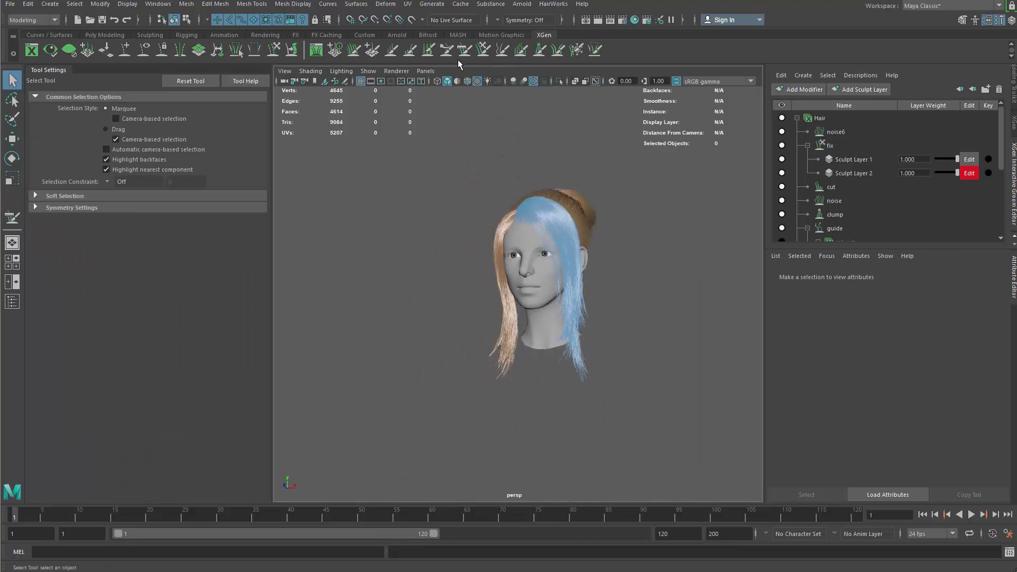
left_click_drag(591, 271, 555, 298, "ctrl")
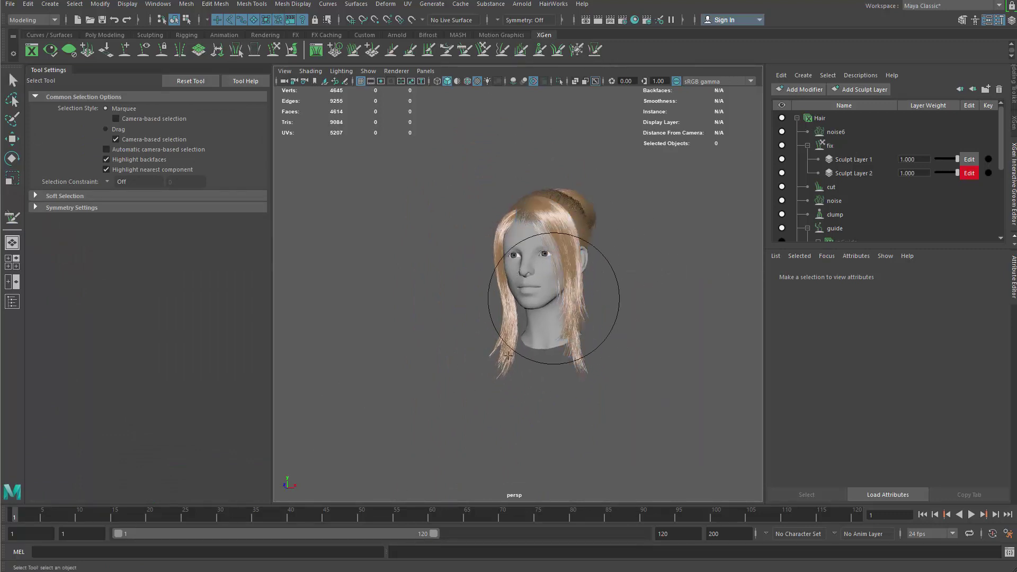
key("q")
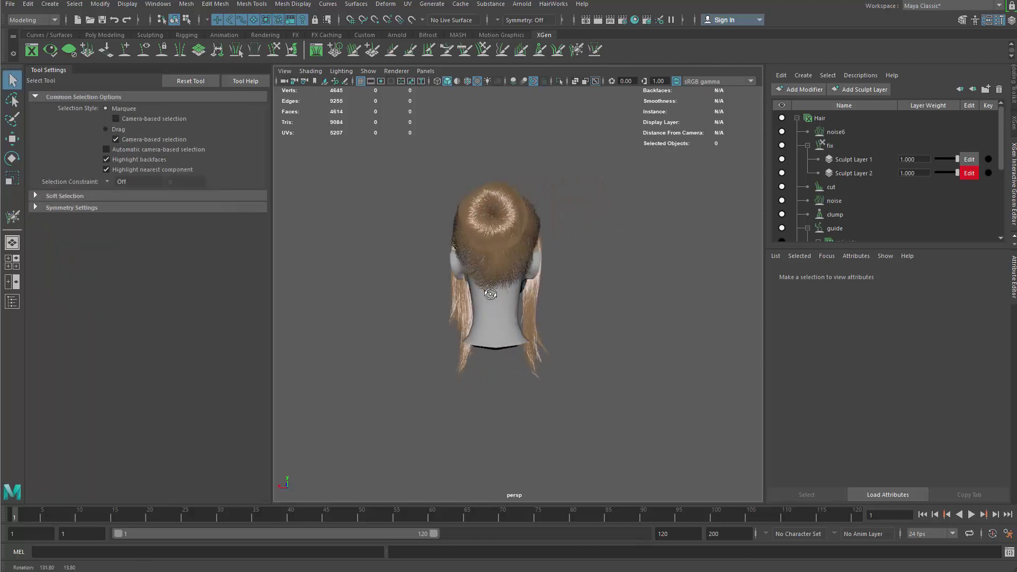